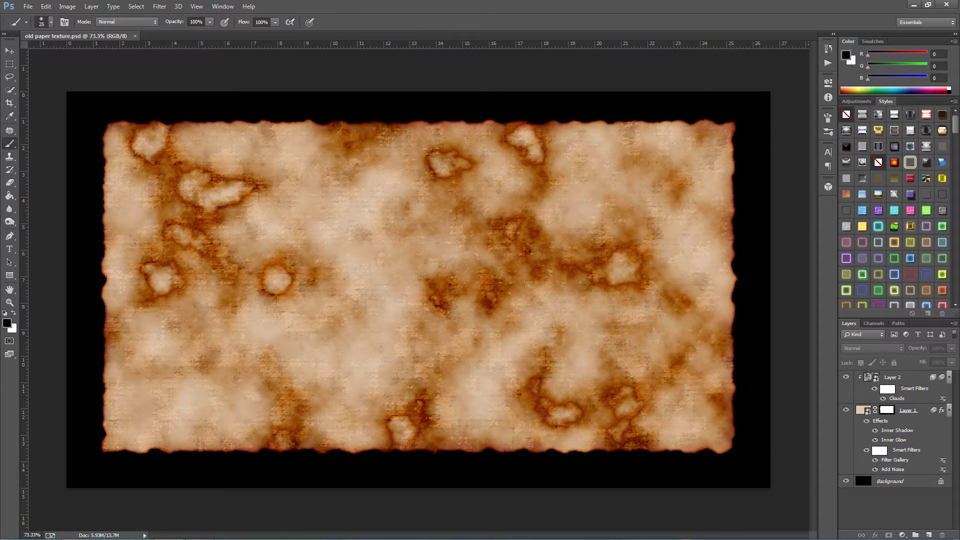
Create a new 1920 x 1080 pixel RGB document at 240.005 pixels/inch with a white background
{"action": "left_click", "coordinate": [28, 6]}
{"action": "left_click", "coordinate": [50, 19]}
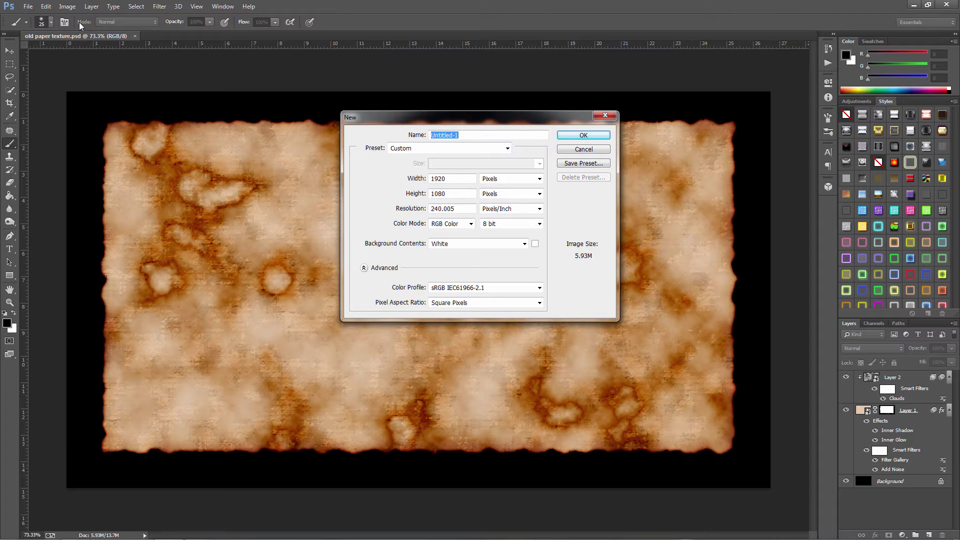
{"action": "left_click", "coordinate": [571, 136]}
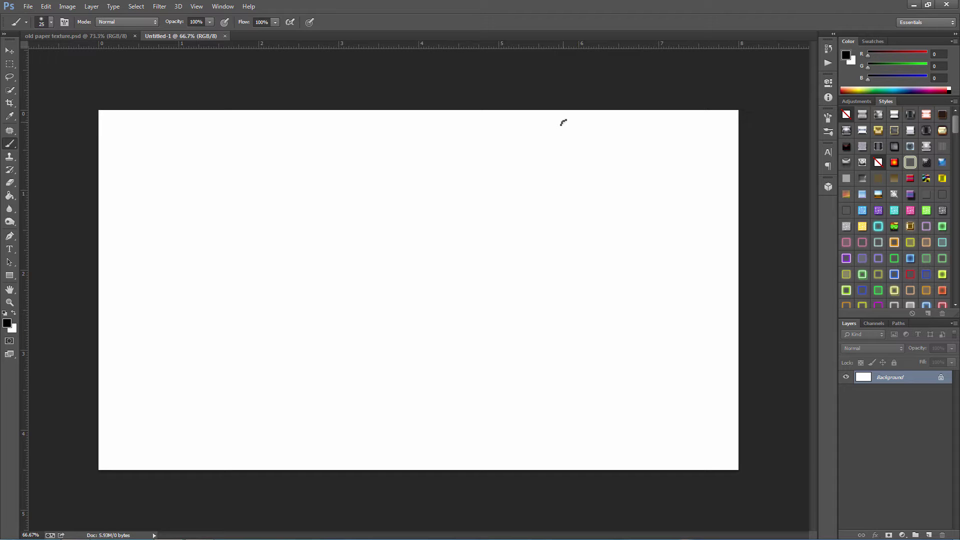
Set the foreground colour to dark brown #261818 and fill the Background layer with it
{"action": "left_click", "coordinate": [7, 323]}
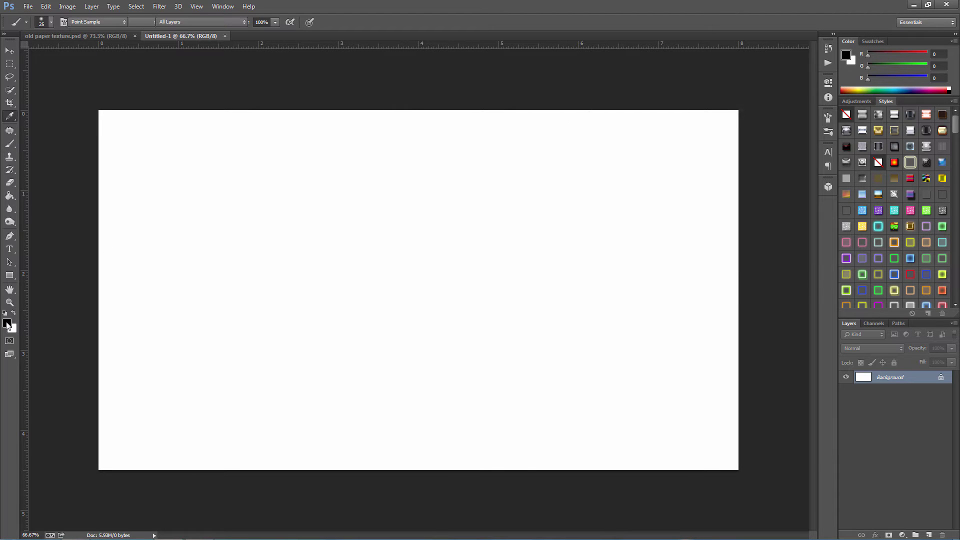
{"action": "left_click", "coordinate": [640, 245]}
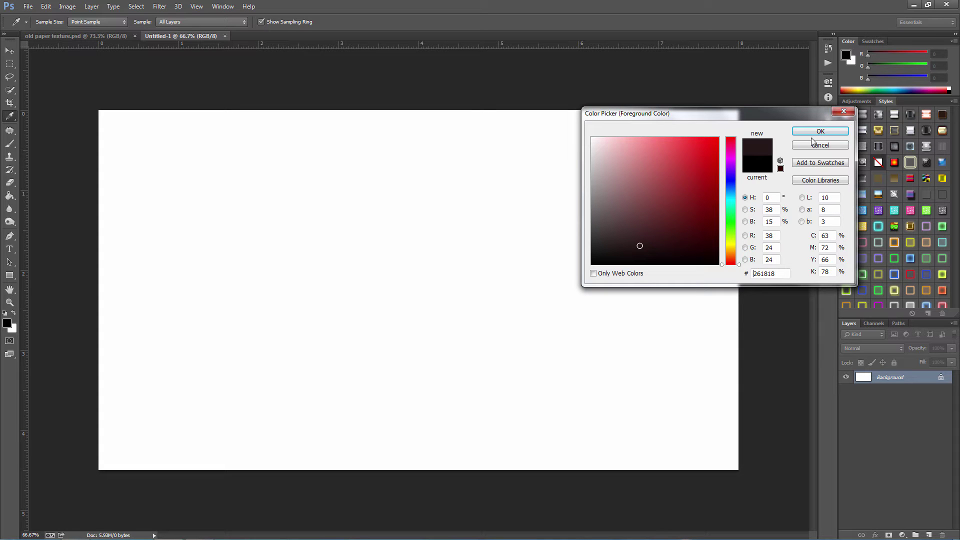
{"action": "left_click", "coordinate": [810, 130]}
{"action": "key", "text": "b"}
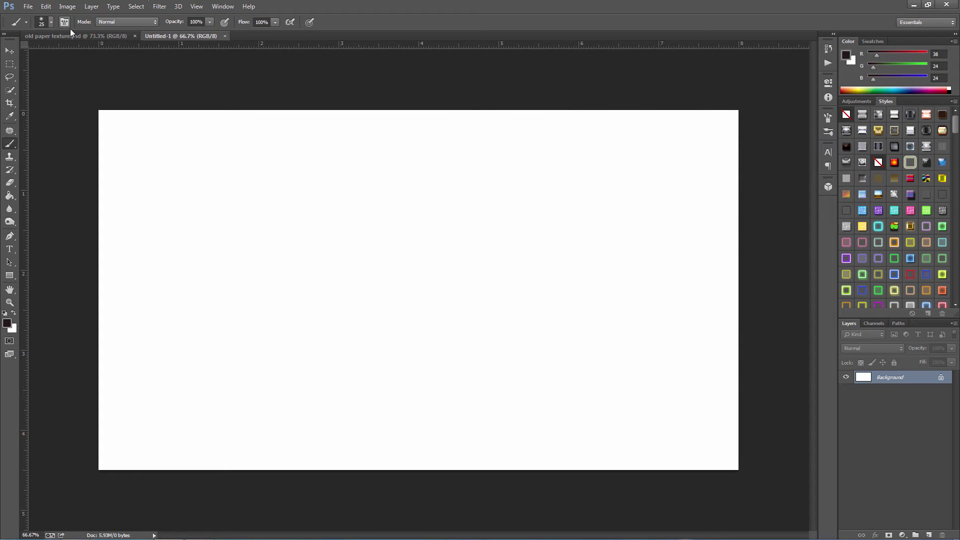
{"action": "left_click", "coordinate": [9, 198]}
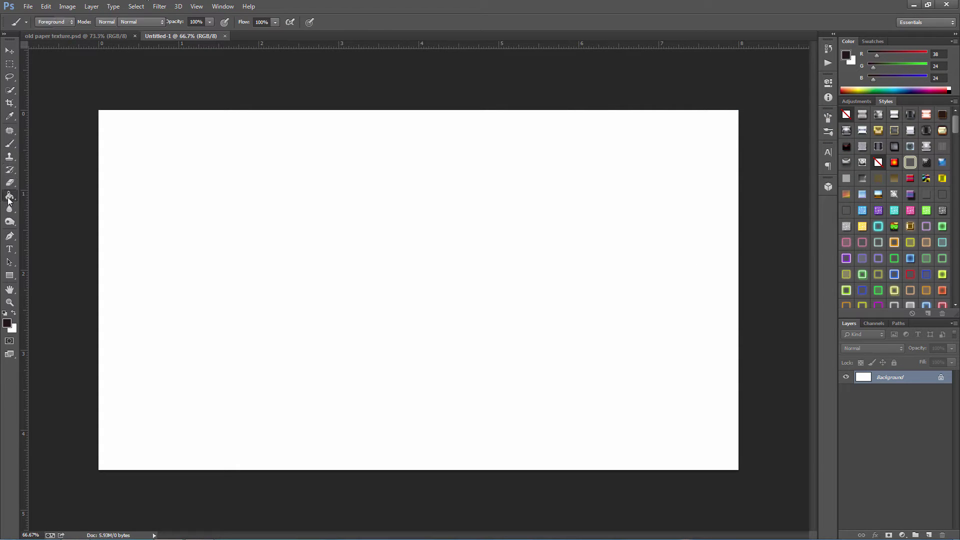
{"action": "key", "text": "alt+e"}
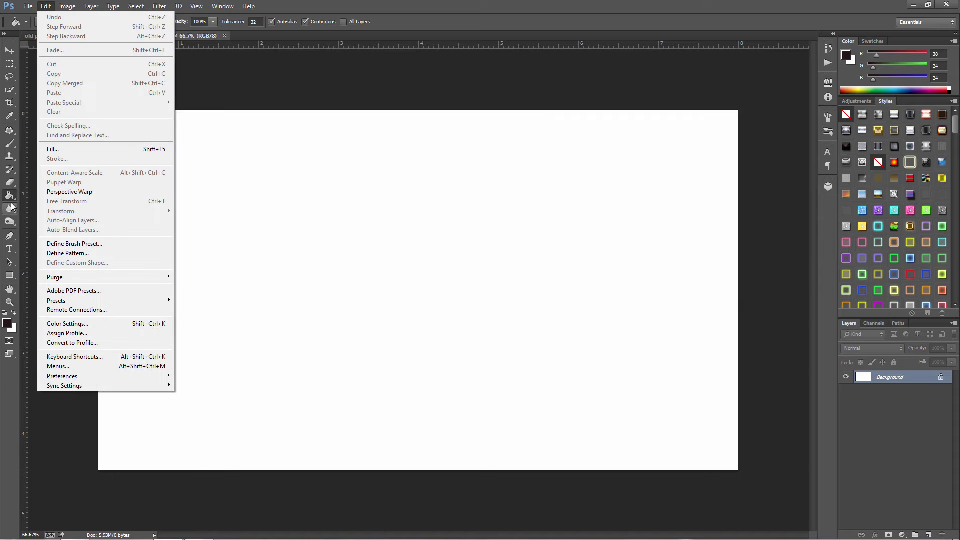
{"action": "key", "text": "Escape"}
{"action": "left_click", "coordinate": [304, 232]}
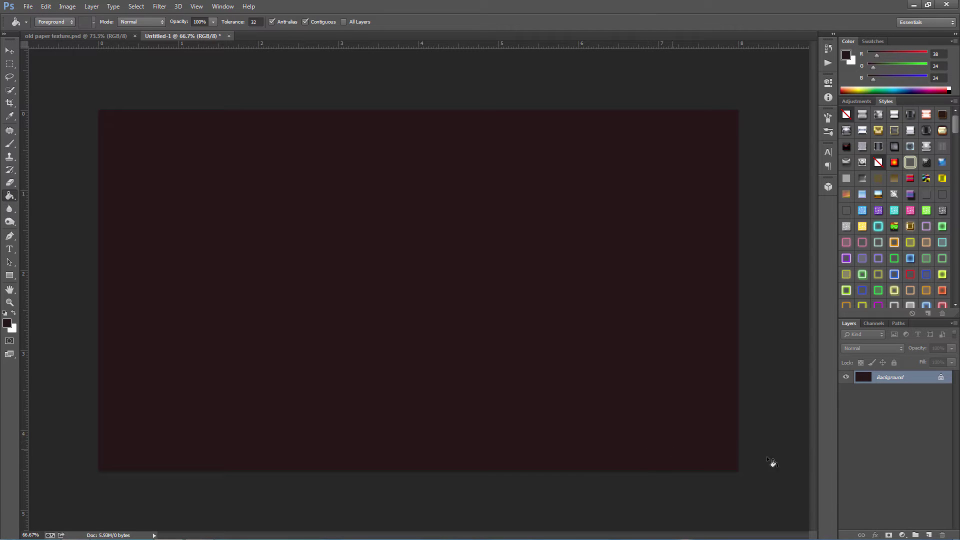
Add a new layer above the Background and fill it with the beige foreground colour #e1cab0
{"action": "left_click", "coordinate": [928, 534]}
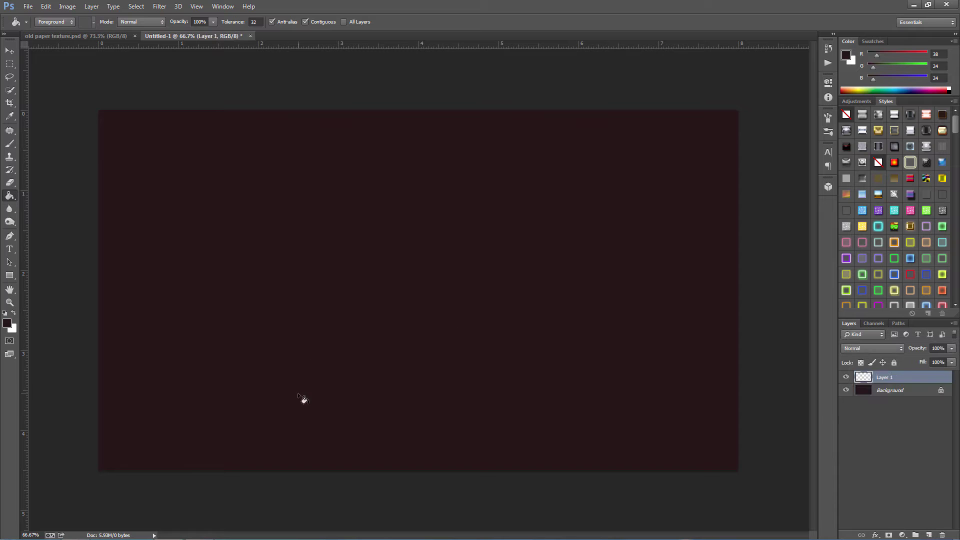
{"action": "left_click", "coordinate": [7, 323]}
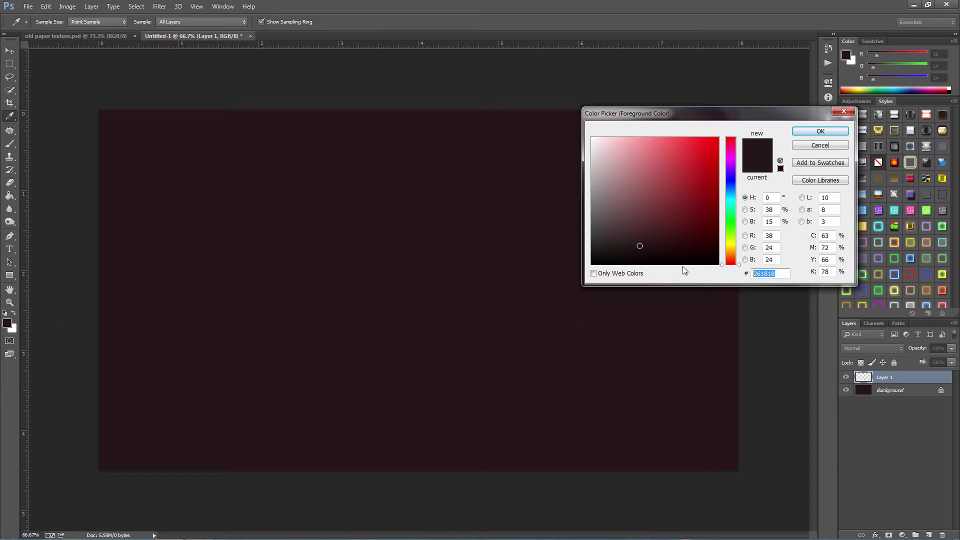
{"action": "type", "text": "e"}
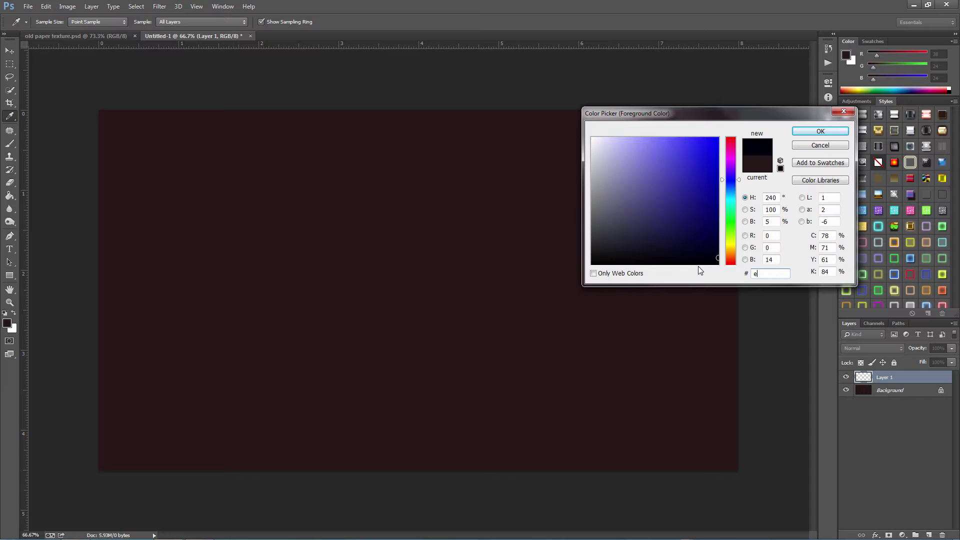
{"action": "type", "text": "1"}
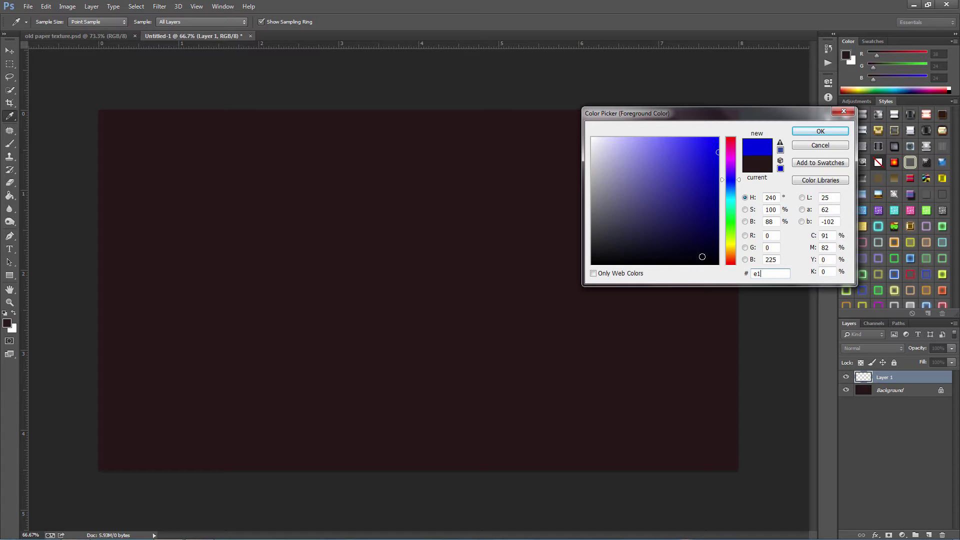
{"action": "type", "text": "cab0"}
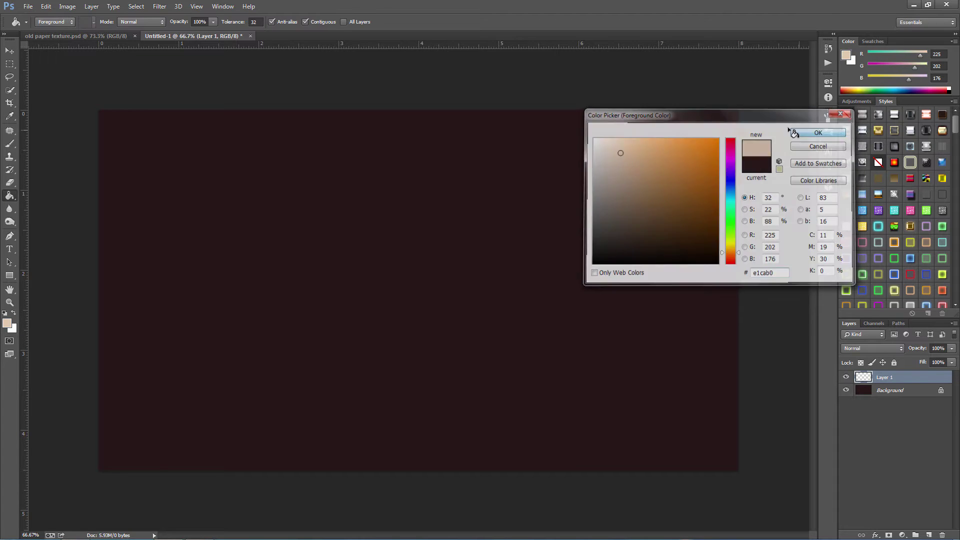
{"action": "left_click", "coordinate": [804, 134]}
{"action": "left_click", "coordinate": [10, 195]}
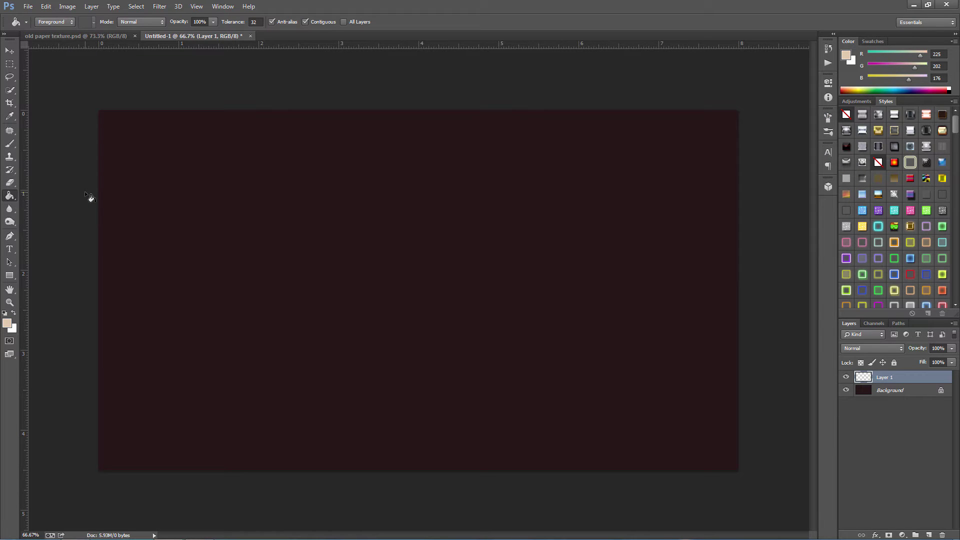
{"action": "key", "text": "alt+BackSpace"}
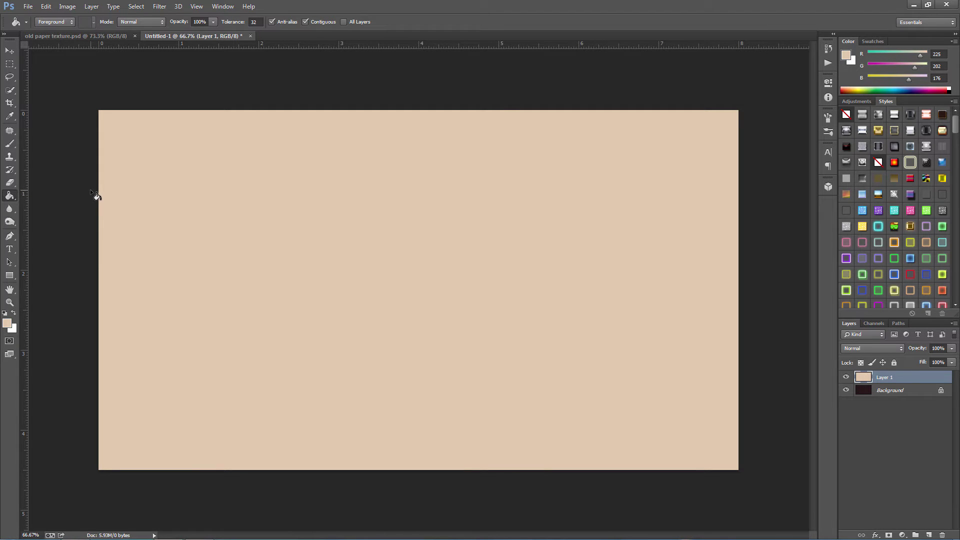
Convert the beige Layer 1 into a smart object for smart filters
{"action": "left_click", "coordinate": [161, 6]}
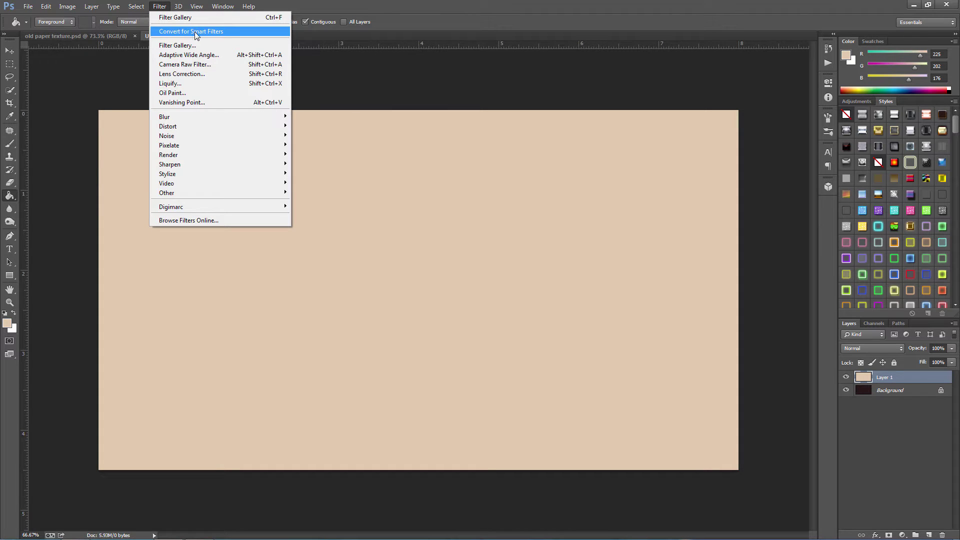
{"action": "left_click", "coordinate": [194, 31]}
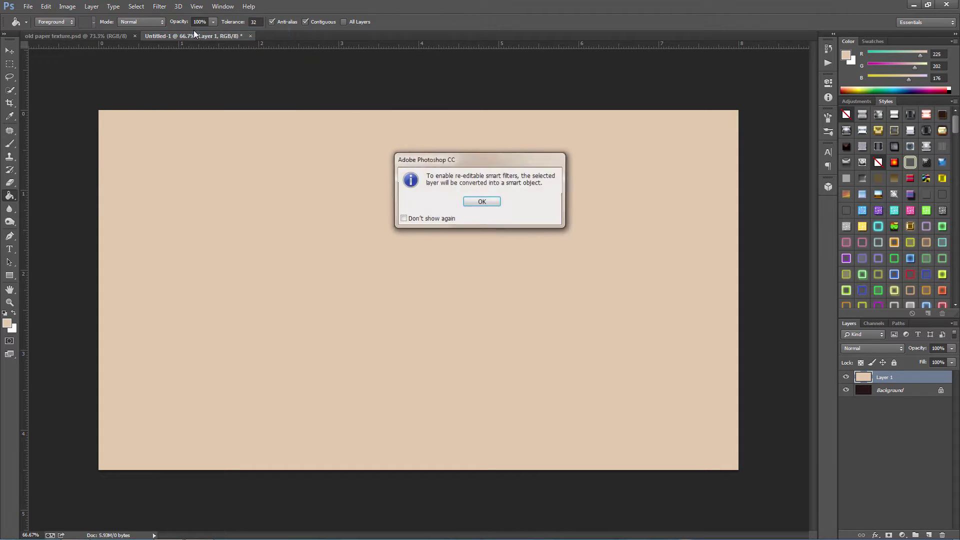
{"action": "left_click", "coordinate": [481, 202]}
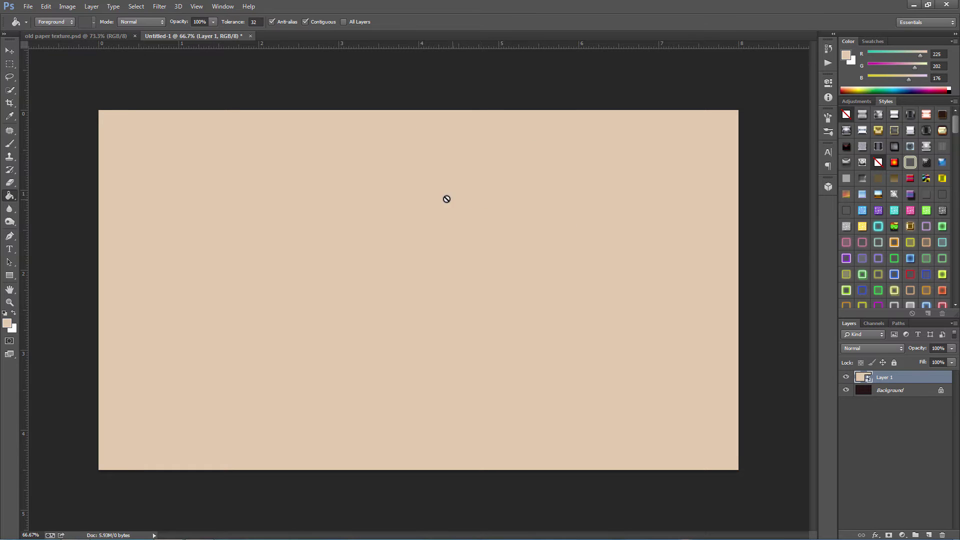
Apply the Add Noise filter to Layer 1 with Uniform distribution and Monochromatic enabled
{"action": "left_click", "coordinate": [160, 7]}
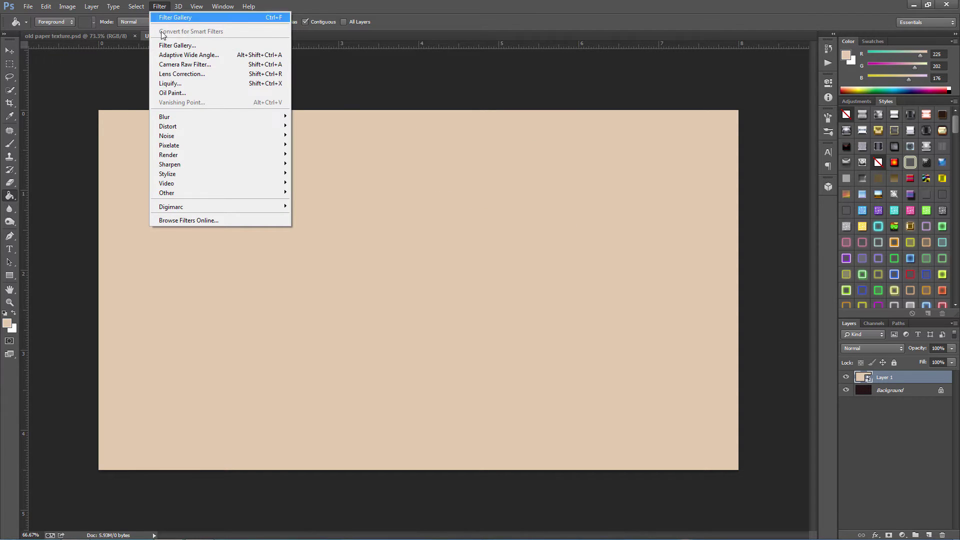
{"action": "mouse_move", "coordinate": [182, 135]}
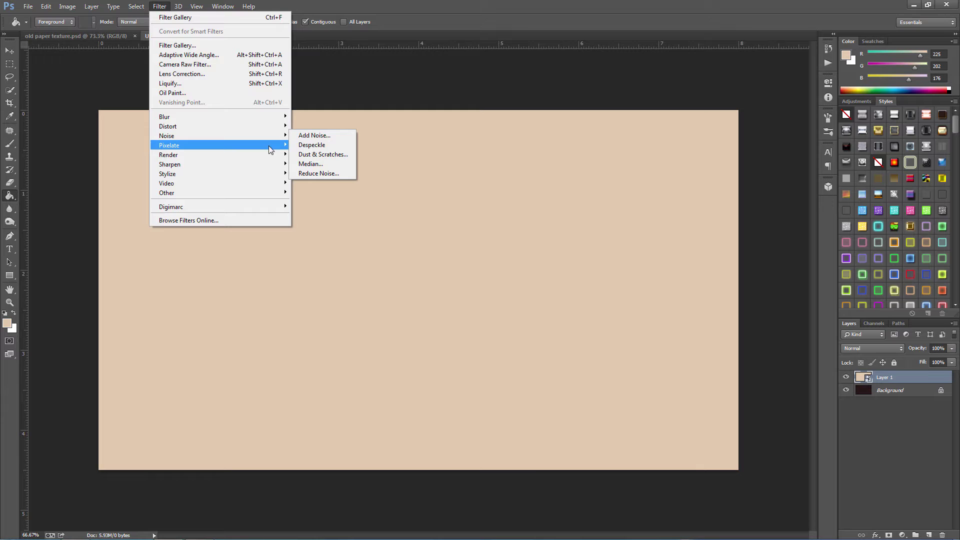
{"action": "left_click", "coordinate": [320, 136]}
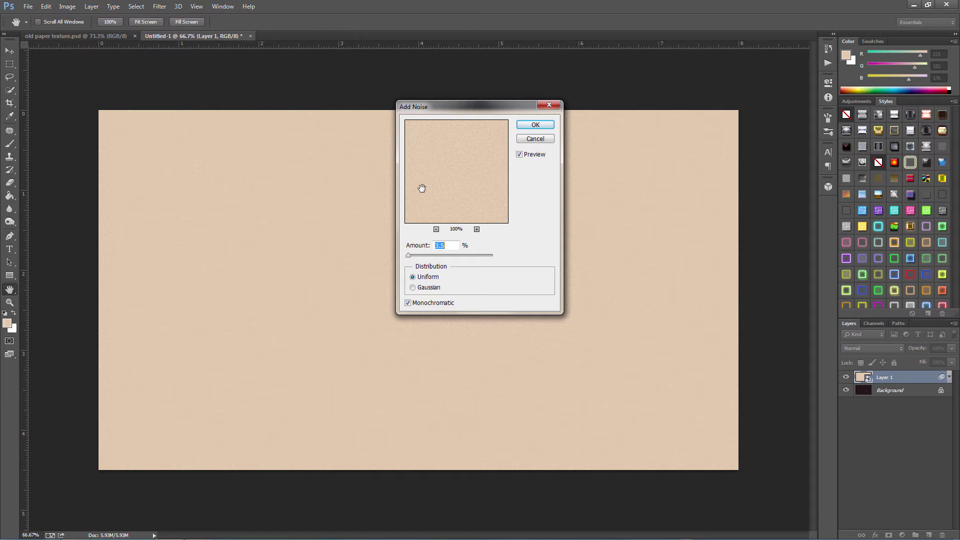
{"action": "left_click", "coordinate": [535, 125]}
{"action": "key", "text": "g"}
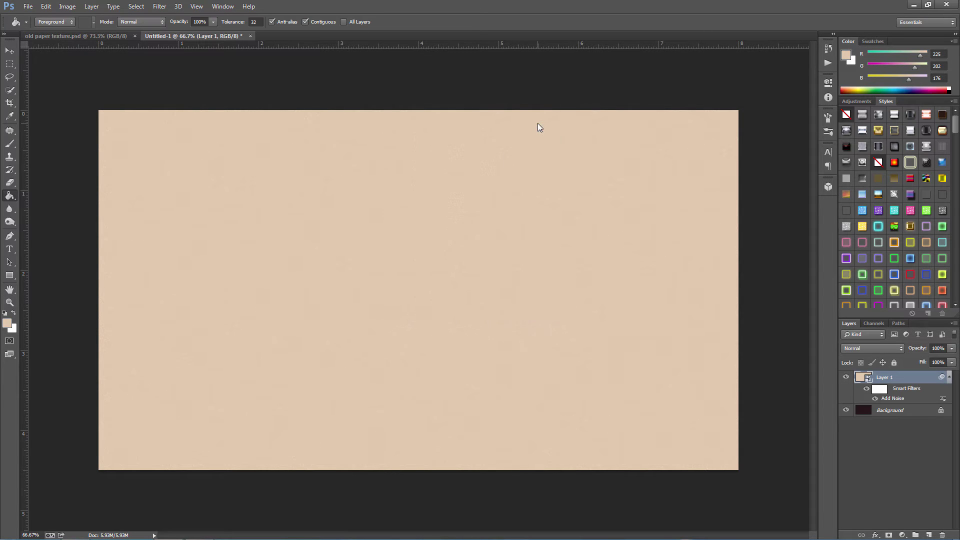
Apply the Underpainting filter to Layer 1 with brush size 40, texture coverage 40, Burlap texture, scaling 200%, relief 5 and light from Top
{"action": "left_click", "coordinate": [166, 6]}
{"action": "left_click", "coordinate": [183, 46]}
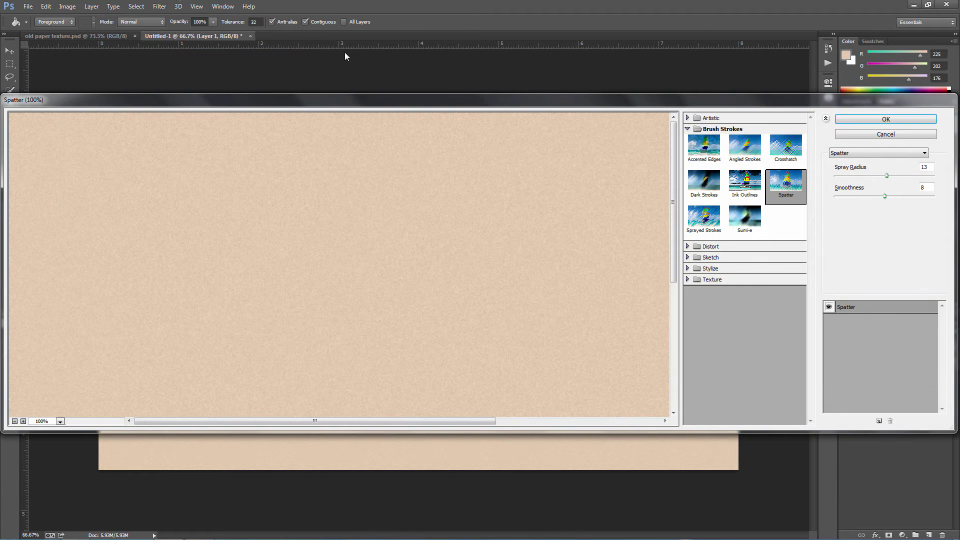
{"action": "left_click", "coordinate": [713, 119]}
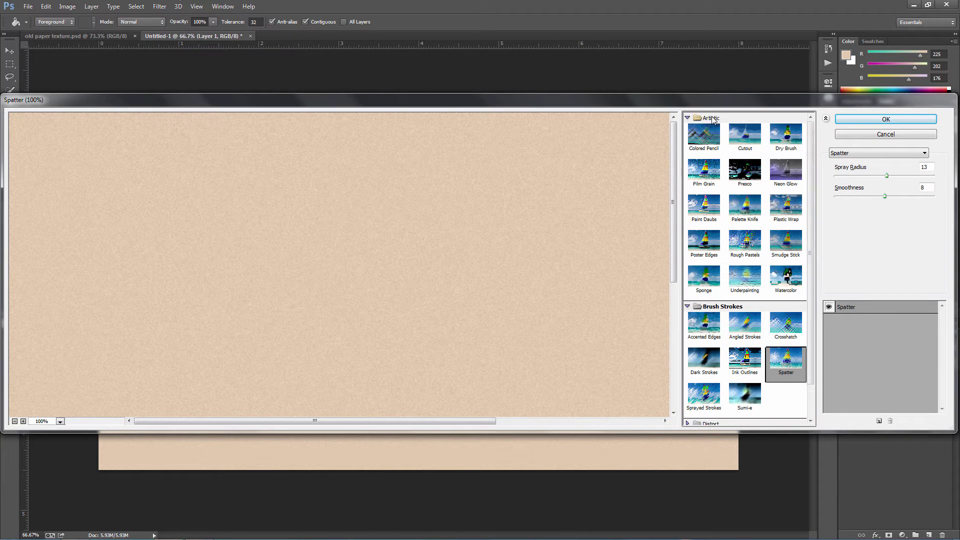
{"action": "left_click", "coordinate": [745, 280]}
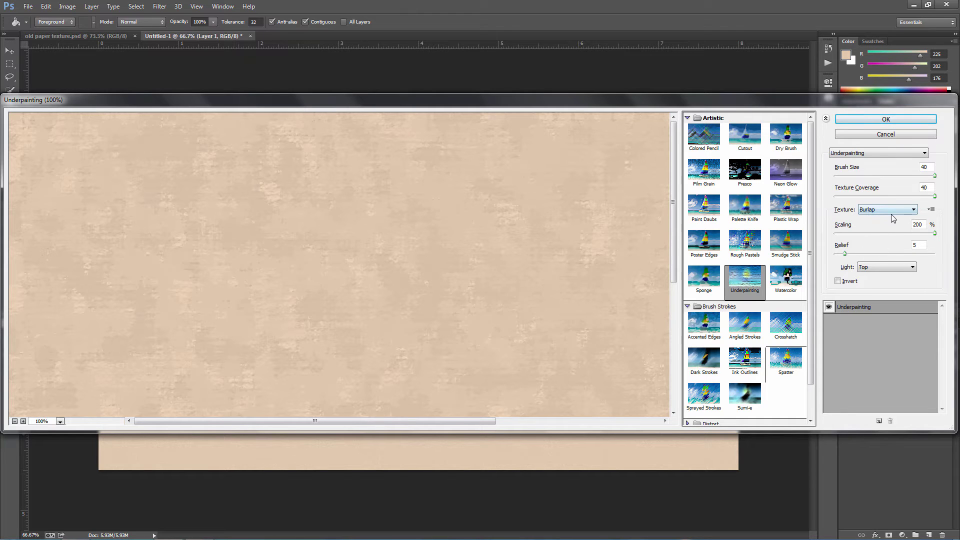
{"action": "left_click", "coordinate": [885, 120]}
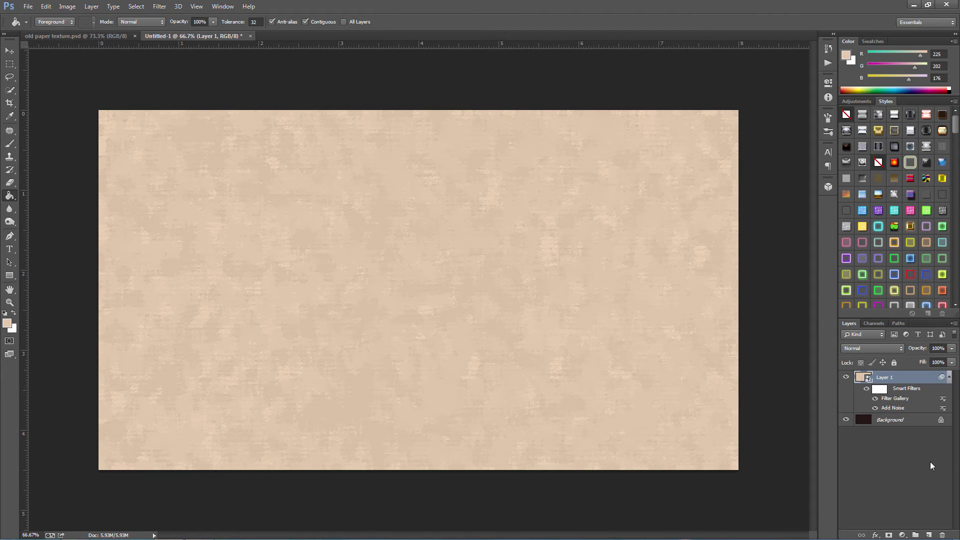
Add a new empty layer above Layer 1 and convert it into a smart object for smart filters
{"action": "left_click", "coordinate": [928, 534]}
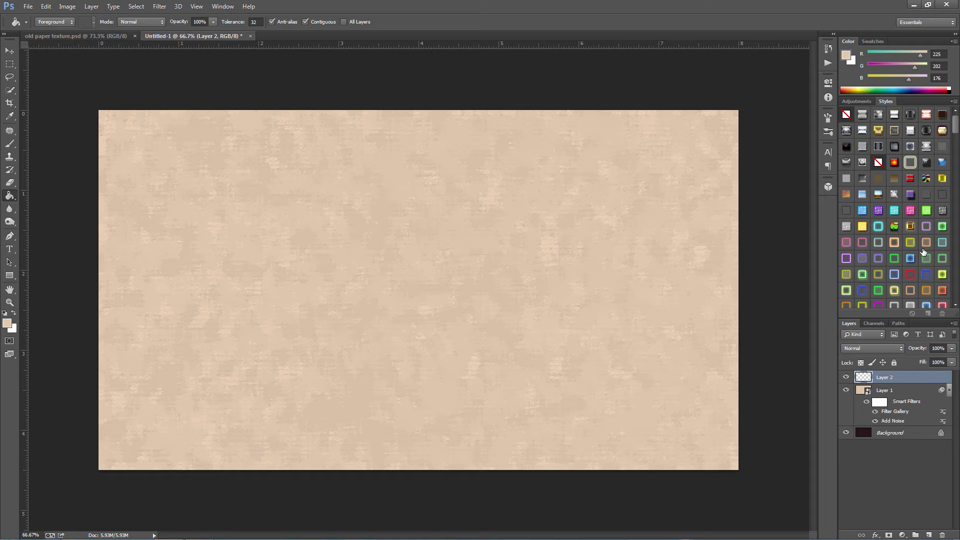
{"action": "left_click", "coordinate": [160, 7]}
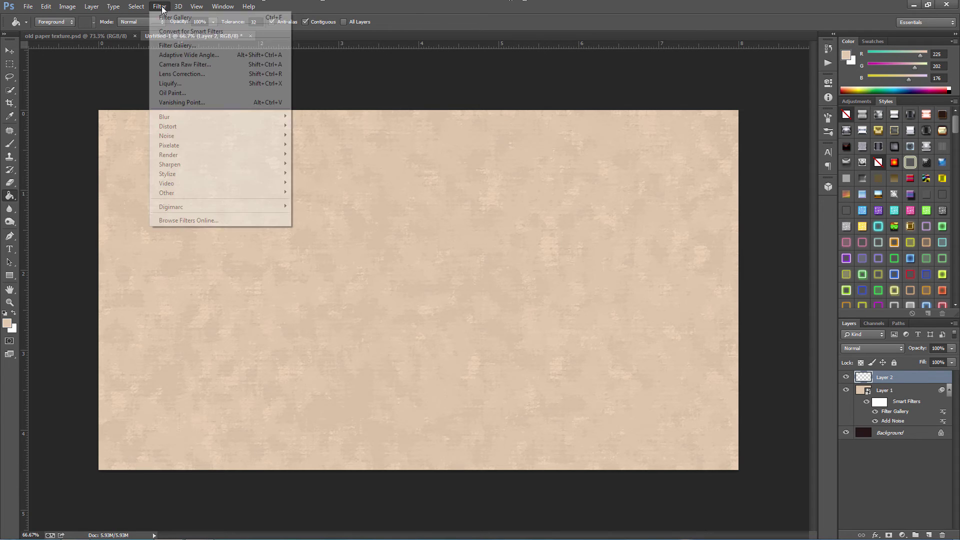
{"action": "left_click", "coordinate": [179, 32]}
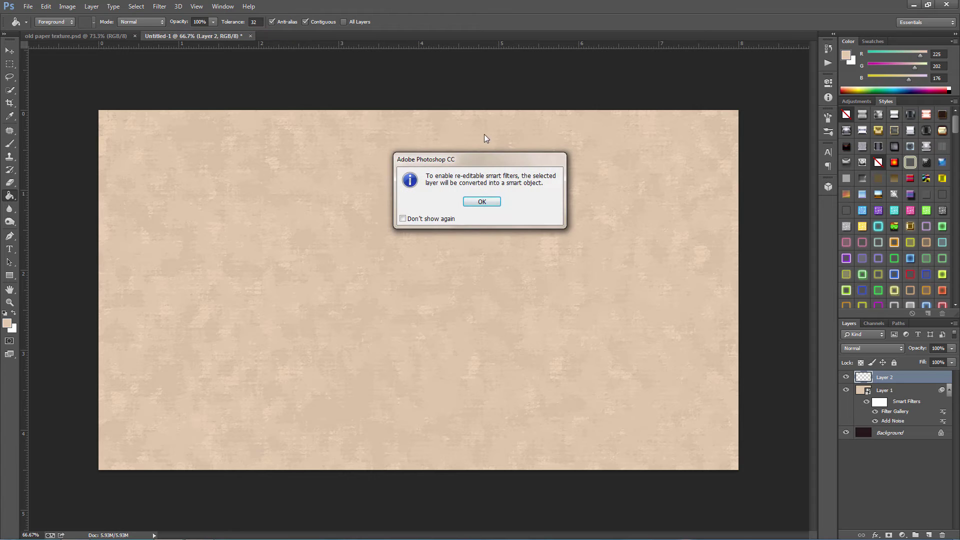
{"action": "left_click", "coordinate": [478, 201]}
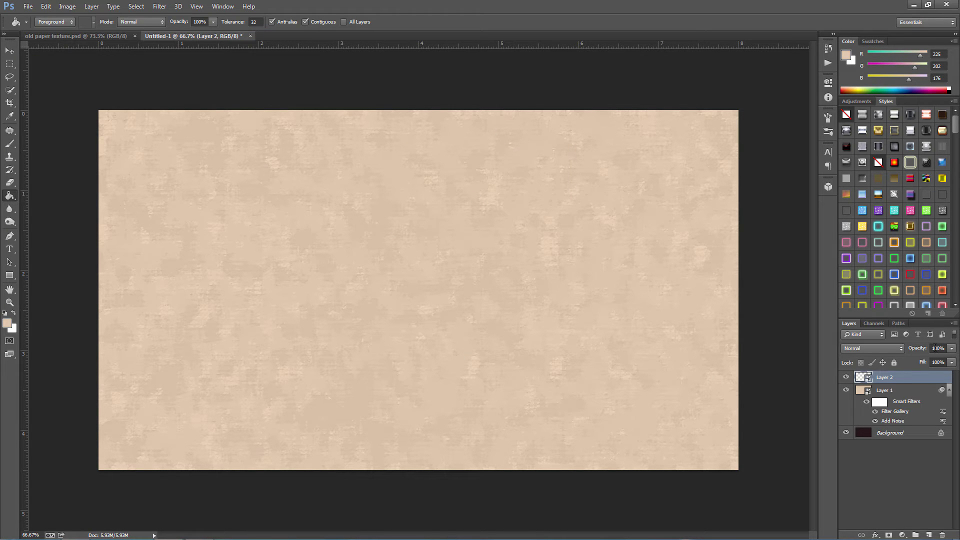
Set the blend mode of Layer 2 to Color Burn
{"action": "left_click", "coordinate": [883, 346]}
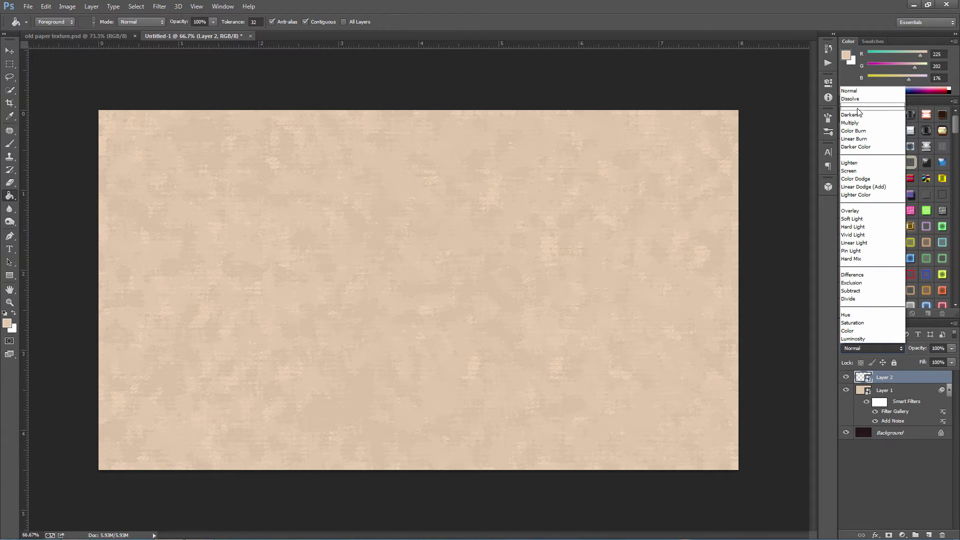
{"action": "left_click", "coordinate": [859, 131]}
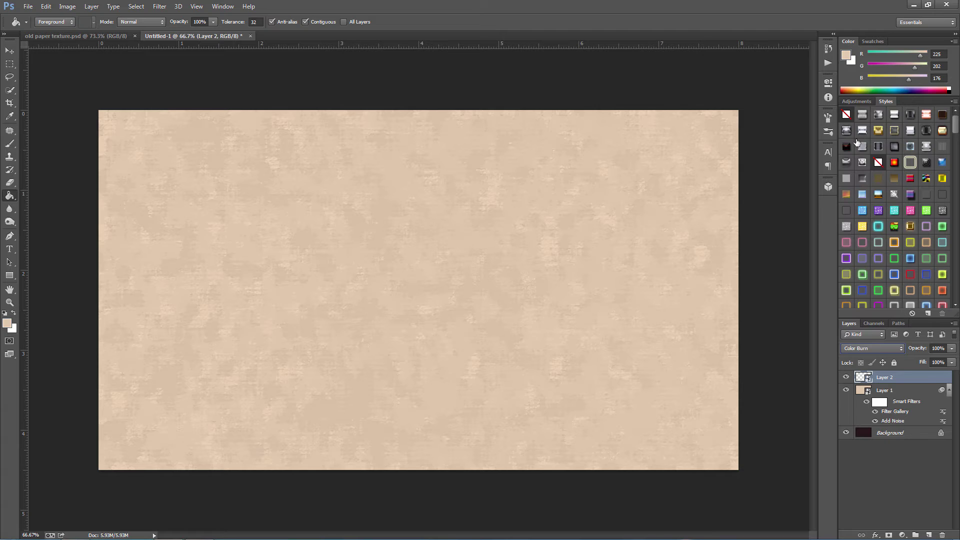
Reset the foreground and background colors to black and white and render the Clouds filter on Layer 2
{"action": "left_click", "coordinate": [4, 314]}
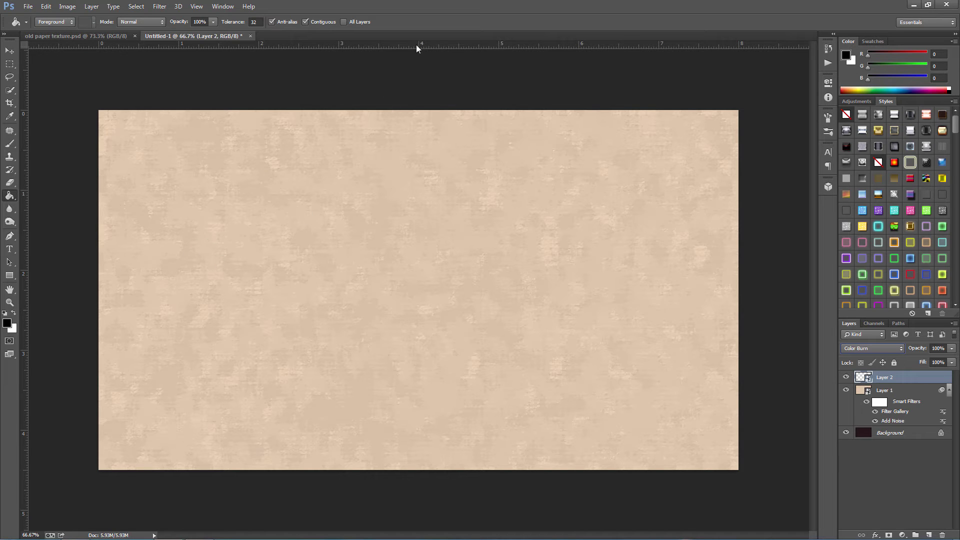
{"action": "left_click", "coordinate": [159, 7]}
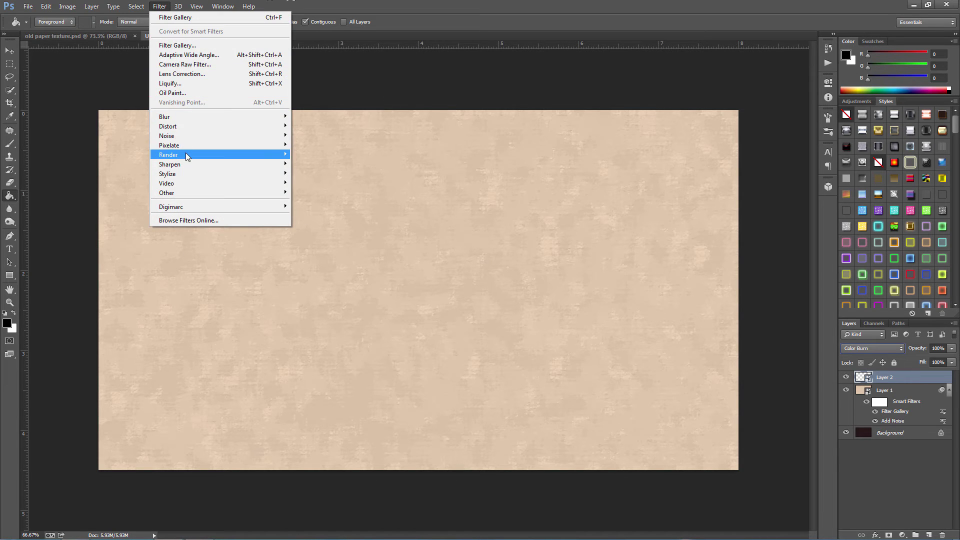
{"action": "mouse_move", "coordinate": [184, 155]}
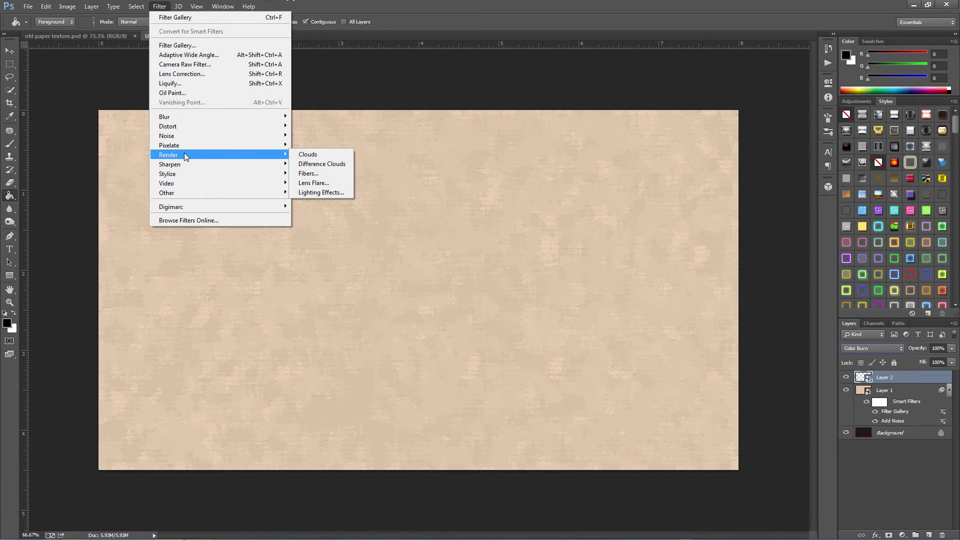
{"action": "left_click", "coordinate": [333, 155]}
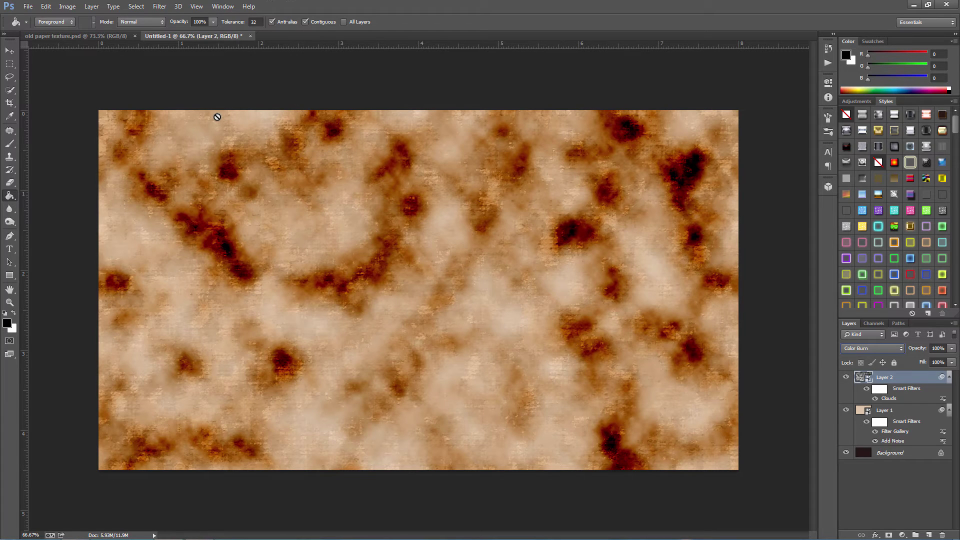
Split Layer 2's black Blend If slider for This Layer to 0 / 66 in the blending options
{"action": "double_click", "coordinate": [911, 379]}
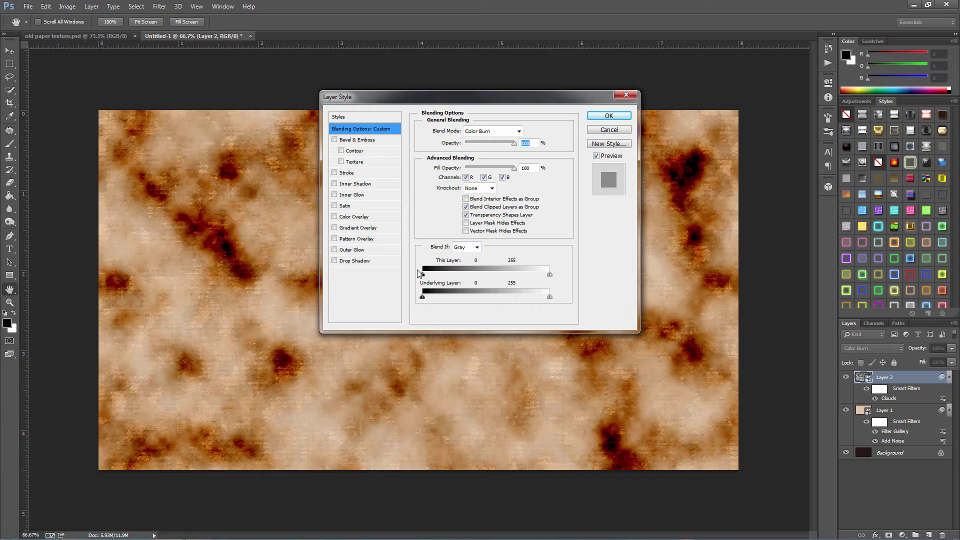
{"action": "key", "text": "alt"}
{"action": "left_click_drag", "start_coordinate": [426, 277], "coordinate": [456, 275]}
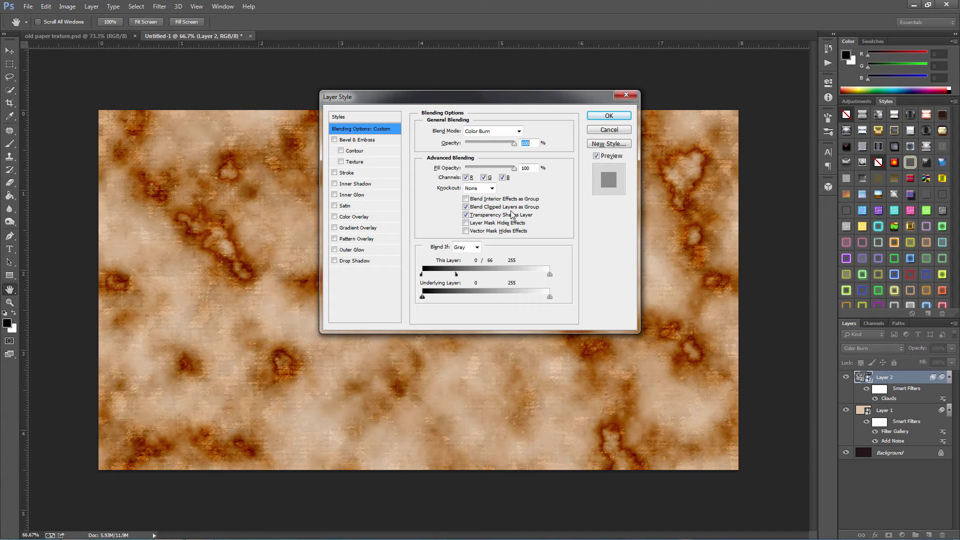
{"action": "left_click", "coordinate": [609, 115]}
{"action": "key", "text": "g"}
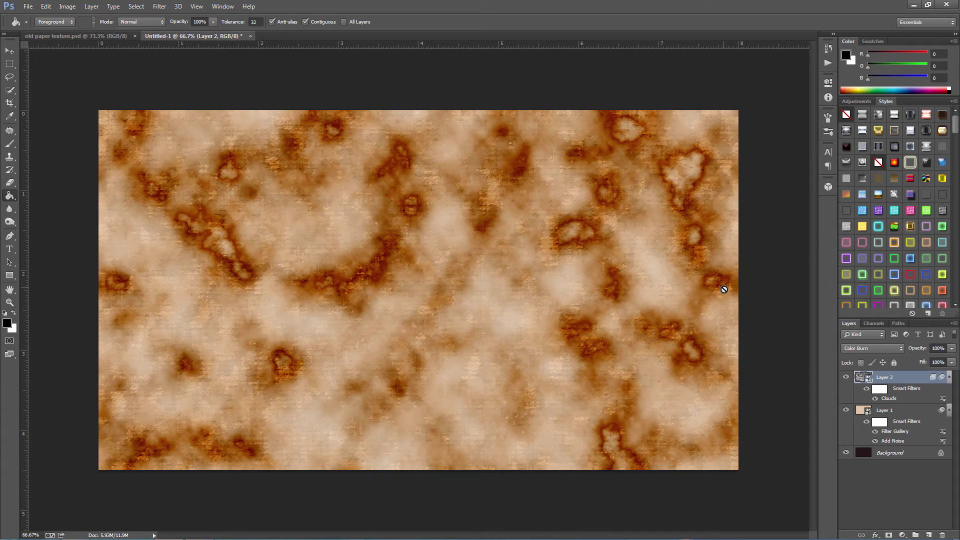
Add a layer mask to Layer 1 from a rectangular selection inset slightly from all canvas edges
{"action": "left_click", "coordinate": [909, 415]}
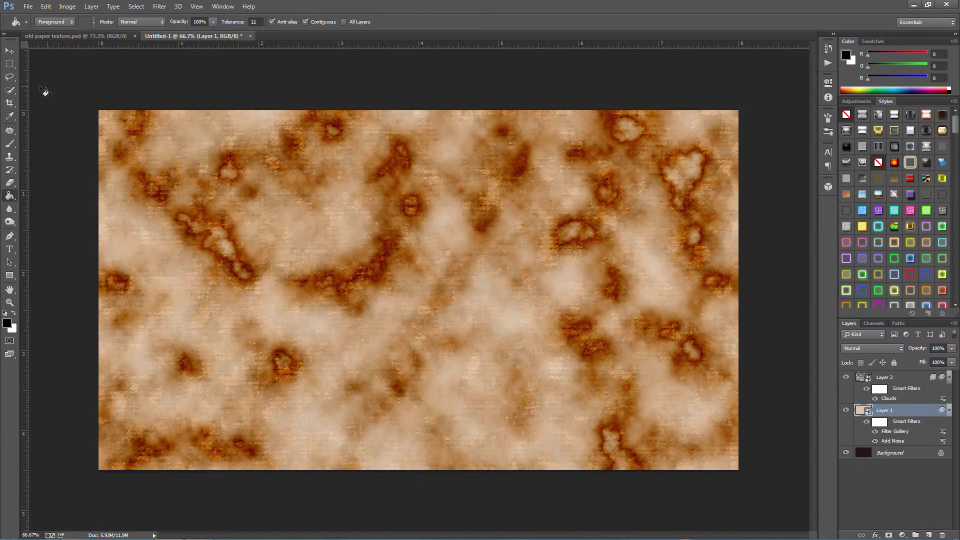
{"action": "left_click", "coordinate": [11, 66]}
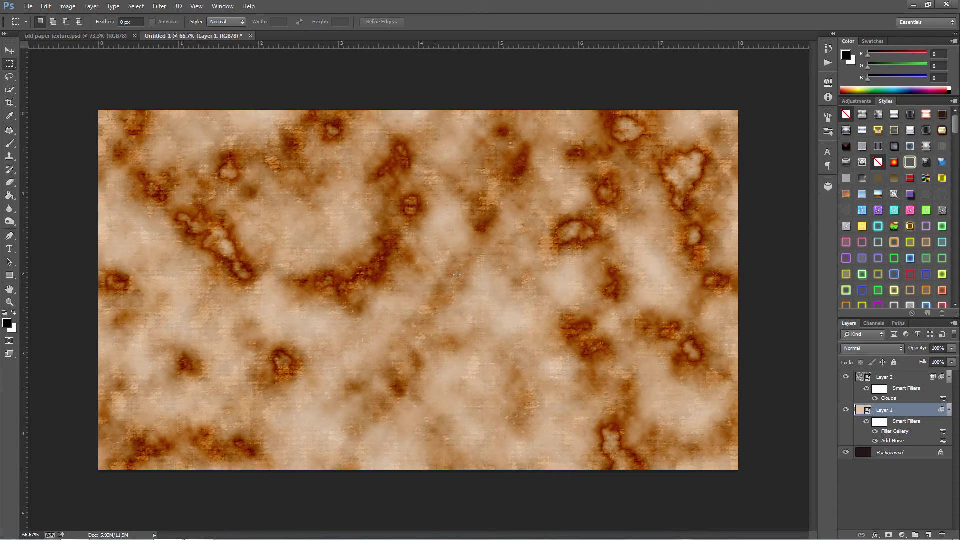
{"action": "left_click_drag", "start_coordinate": [123, 129], "coordinate": [714, 449]}
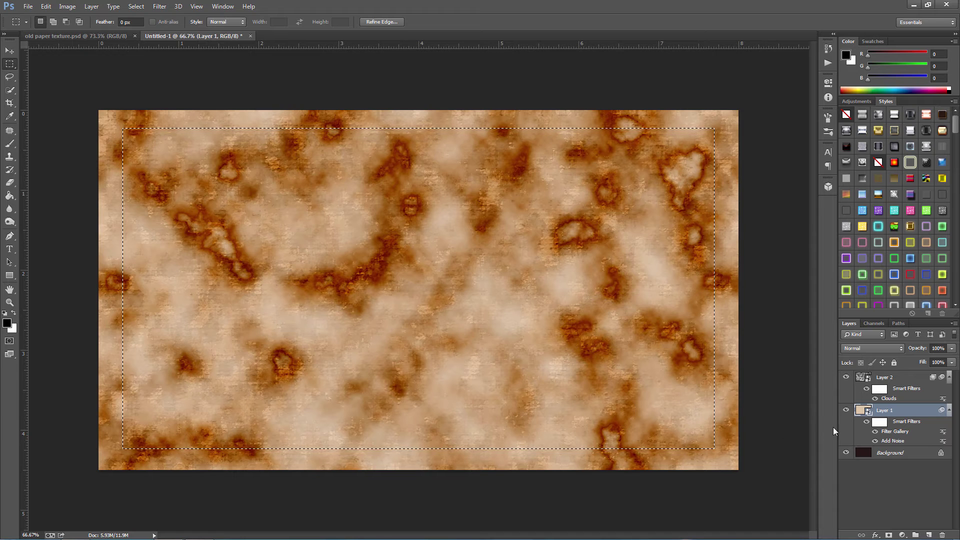
{"action": "left_click", "coordinate": [889, 534]}
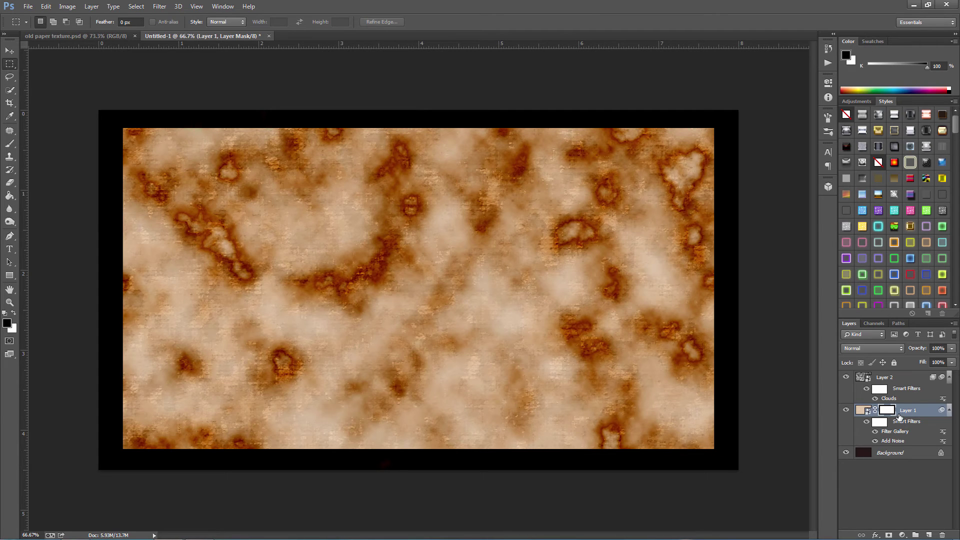
Apply the Wave filter to Layer 1's mask with Sine type, wavelength 10 to 60, amplitude 1 to 5, scale 100% and Repeat Edge Pixels
{"action": "left_click", "coordinate": [158, 8]}
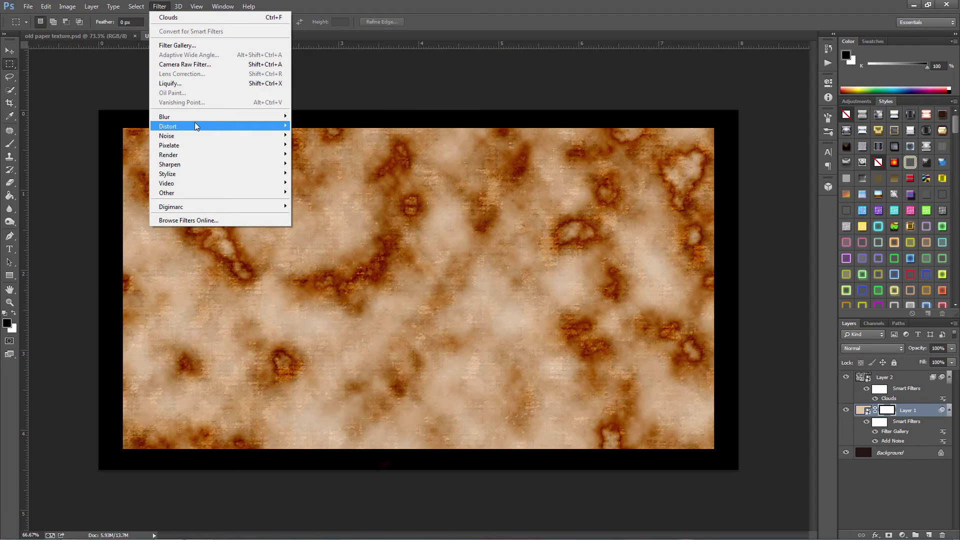
{"action": "mouse_move", "coordinate": [209, 129]}
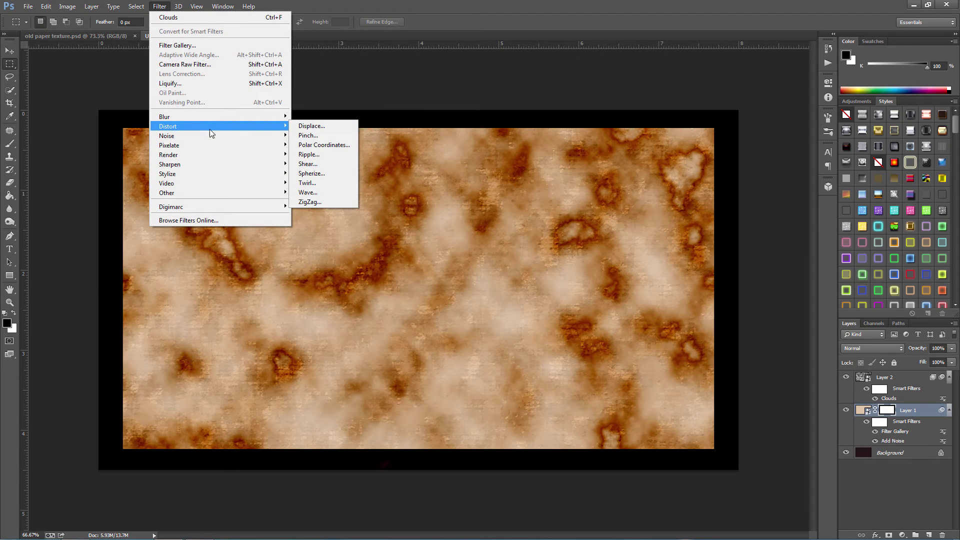
{"action": "left_click", "coordinate": [306, 193]}
{"action": "left_click_drag", "start_coordinate": [555, 119], "coordinate": [241, 179]}
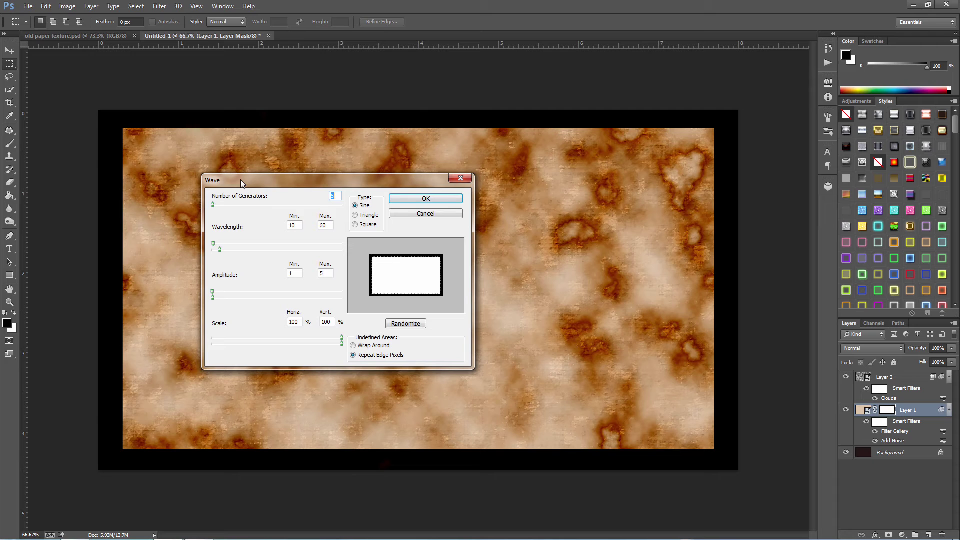
{"action": "left_click", "coordinate": [406, 200]}
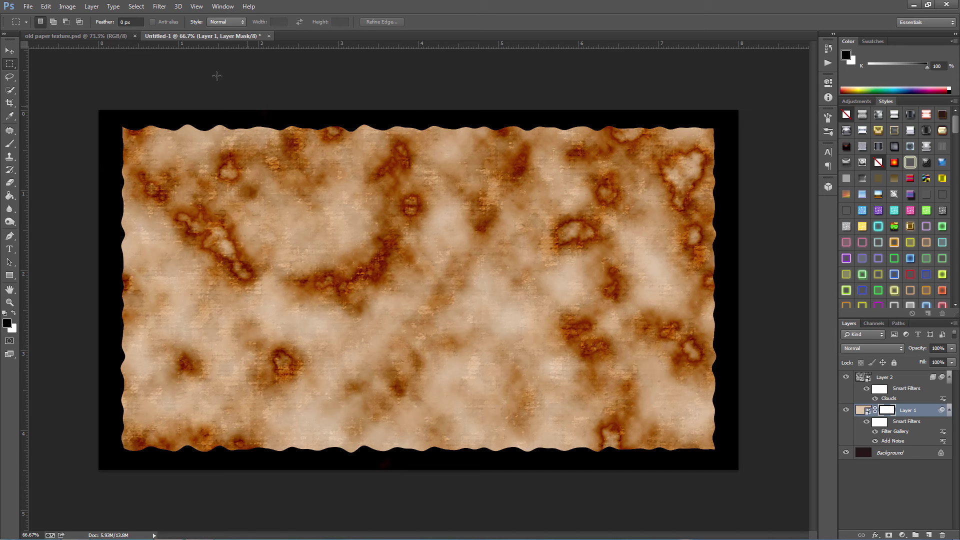
Apply the Spatter filter to Layer 1's mask with spray radius 13 and smoothness 8
{"action": "left_click", "coordinate": [161, 6]}
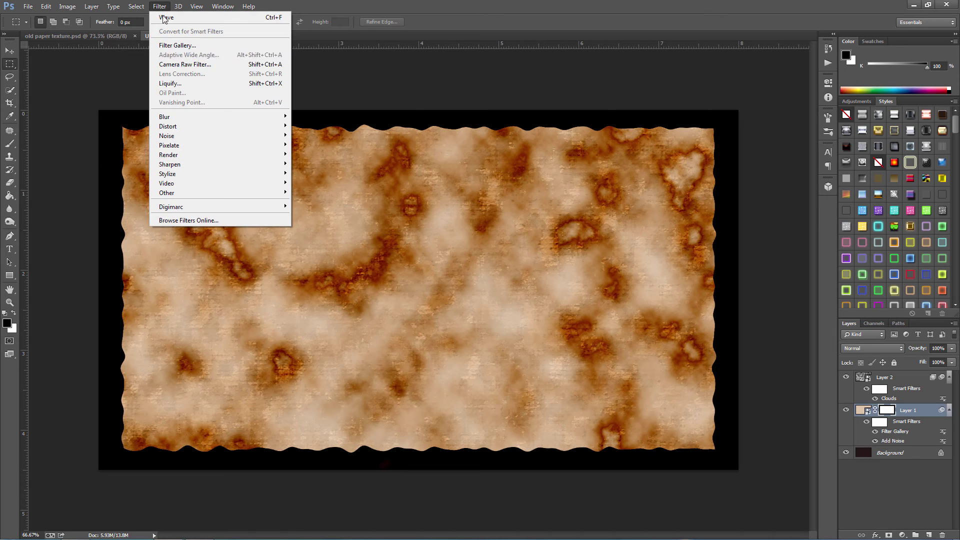
{"action": "left_click", "coordinate": [183, 46]}
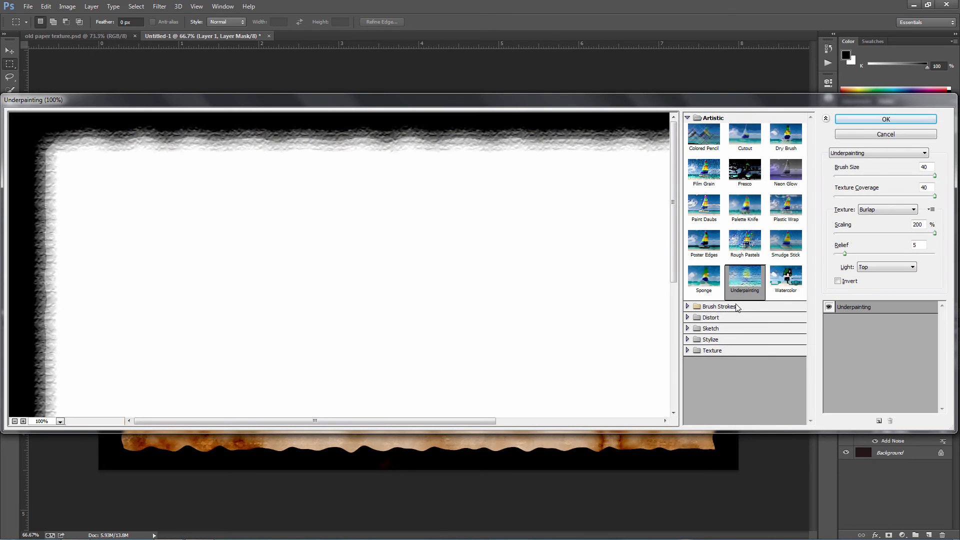
{"action": "left_click", "coordinate": [737, 307]}
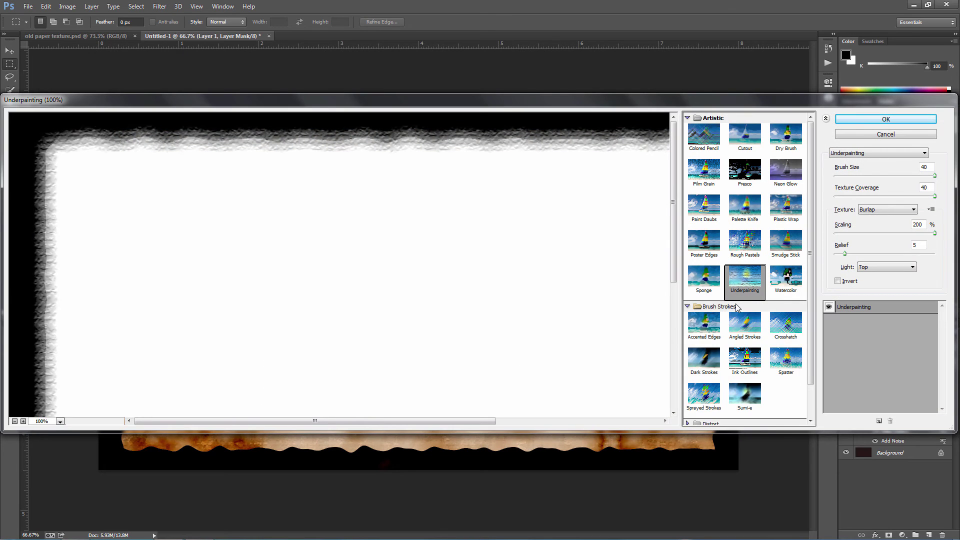
{"action": "left_click", "coordinate": [786, 360]}
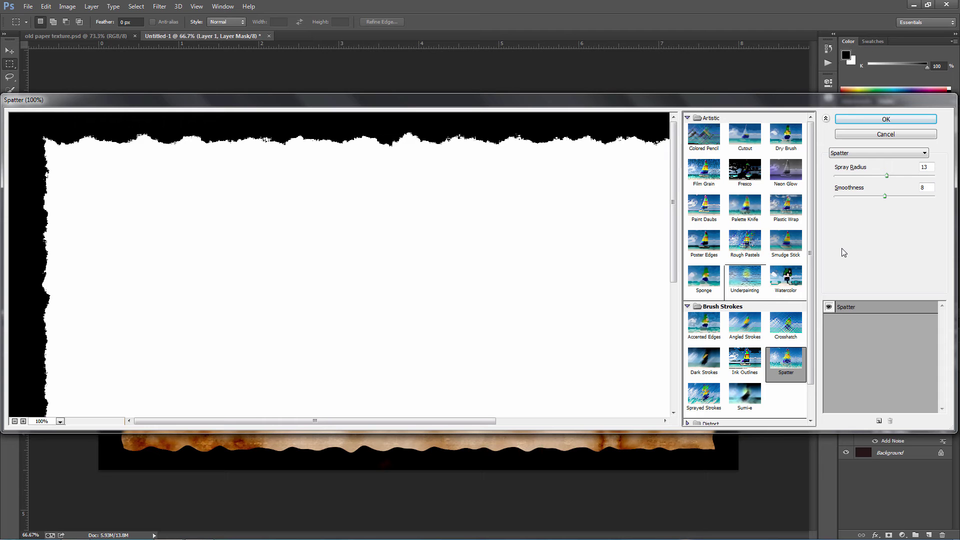
{"action": "left_click", "coordinate": [864, 119]}
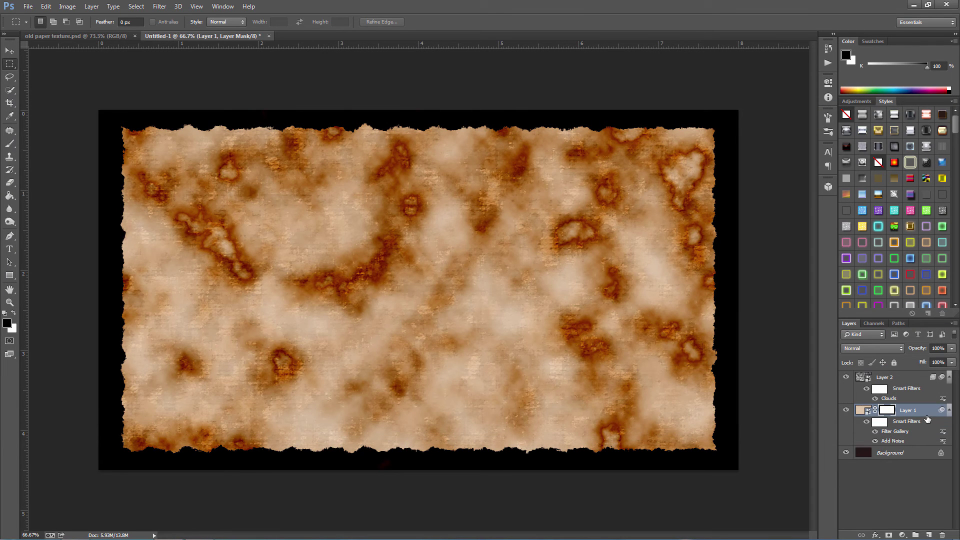
Add an Inner Shadow to Layer 1 with Overlay blend mode, 100% opacity, distance 0 px and size 50 px
{"action": "double_click", "coordinate": [928, 415]}
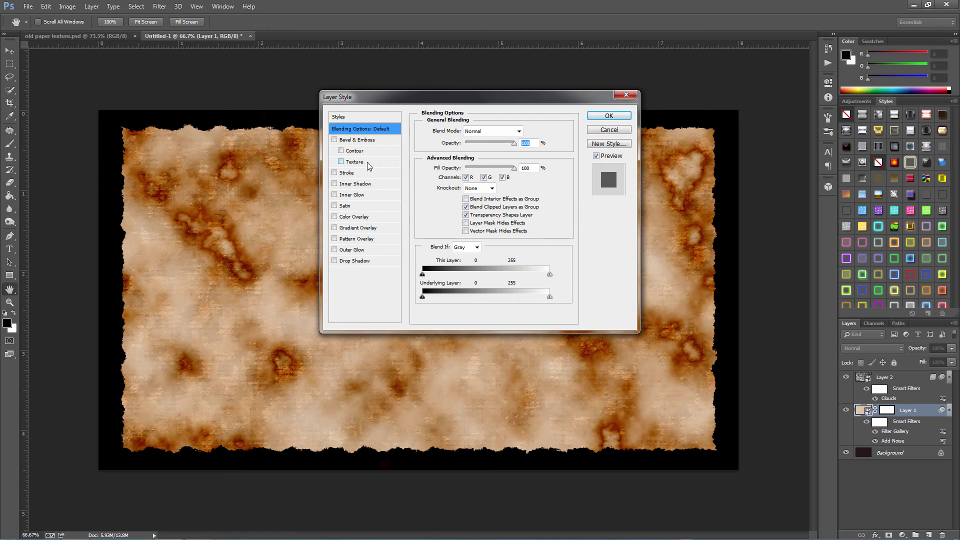
{"action": "left_click", "coordinate": [375, 184]}
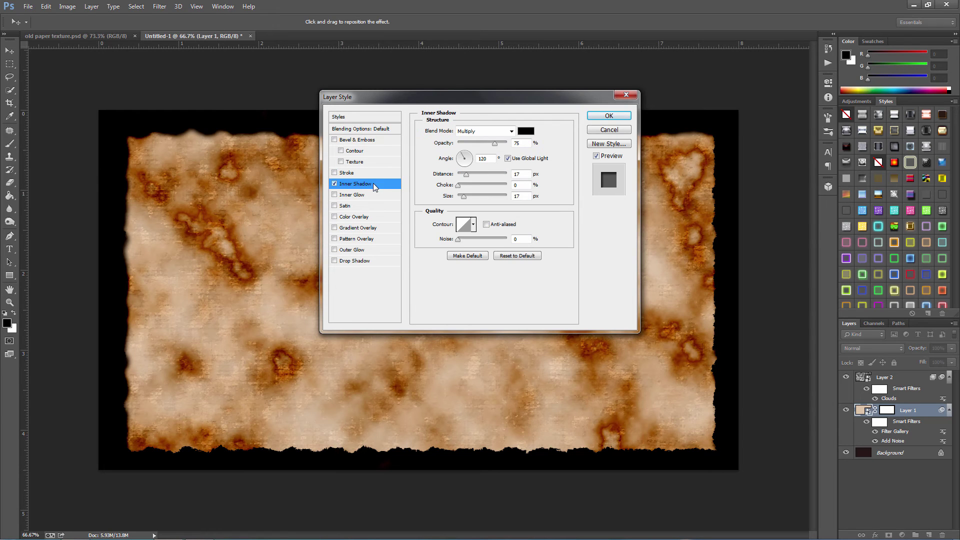
{"action": "left_click", "coordinate": [480, 132]}
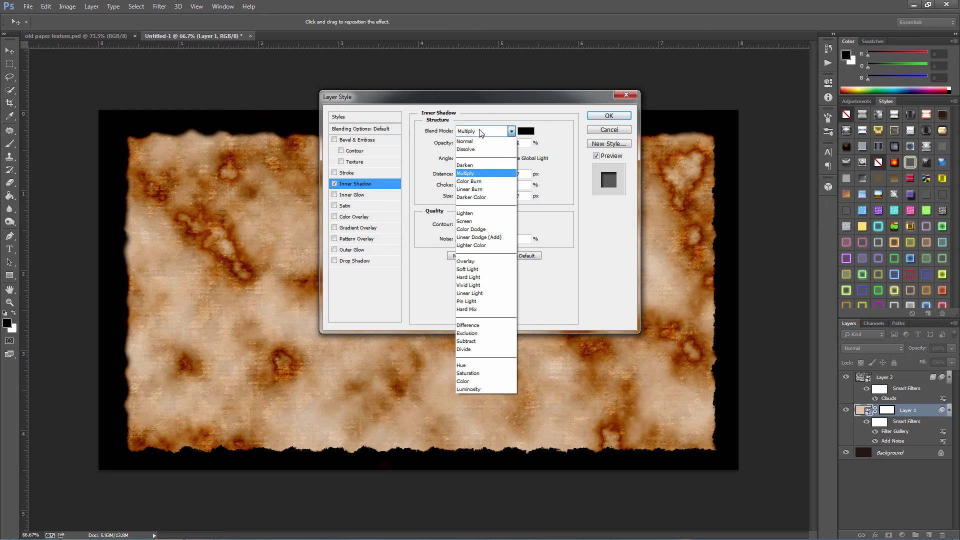
{"action": "left_click", "coordinate": [470, 262]}
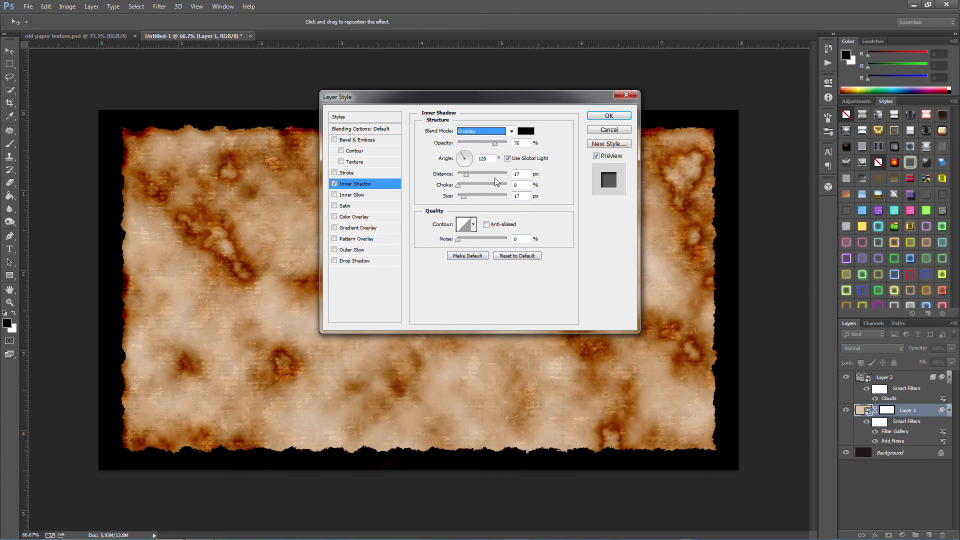
{"action": "left_click_drag", "start_coordinate": [494, 146], "coordinate": [508, 144]}
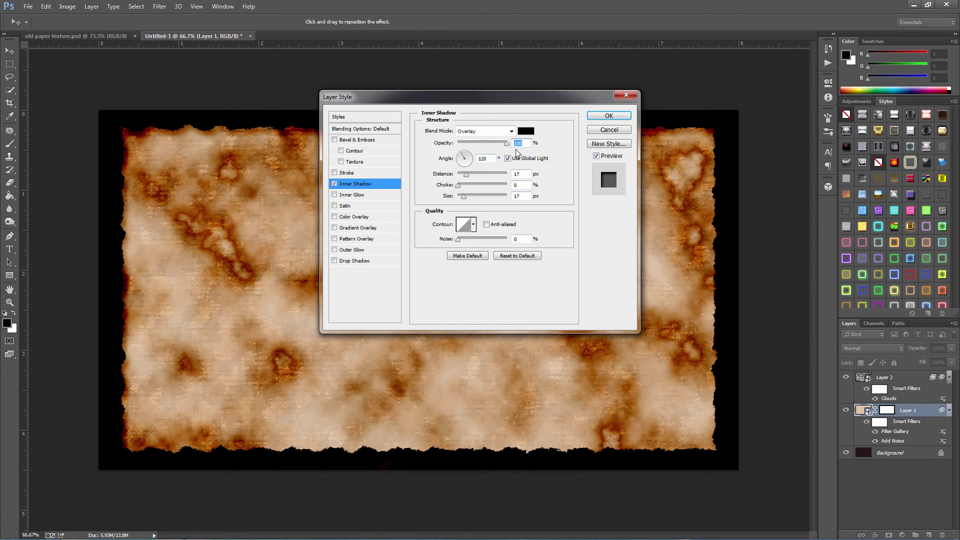
{"action": "left_click_drag", "start_coordinate": [466, 178], "coordinate": [445, 180]}
{"action": "double_click", "coordinate": [523, 196]}
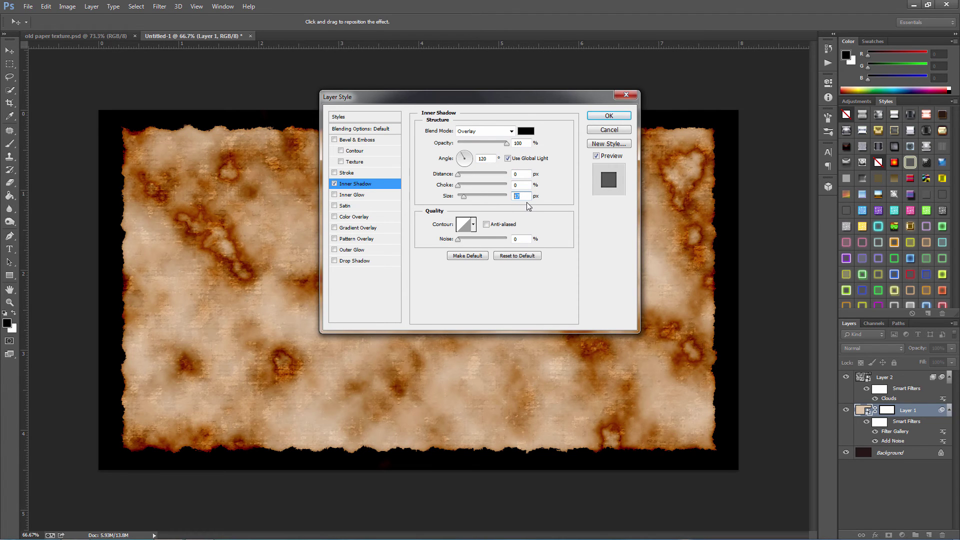
{"action": "type", "text": "50"}
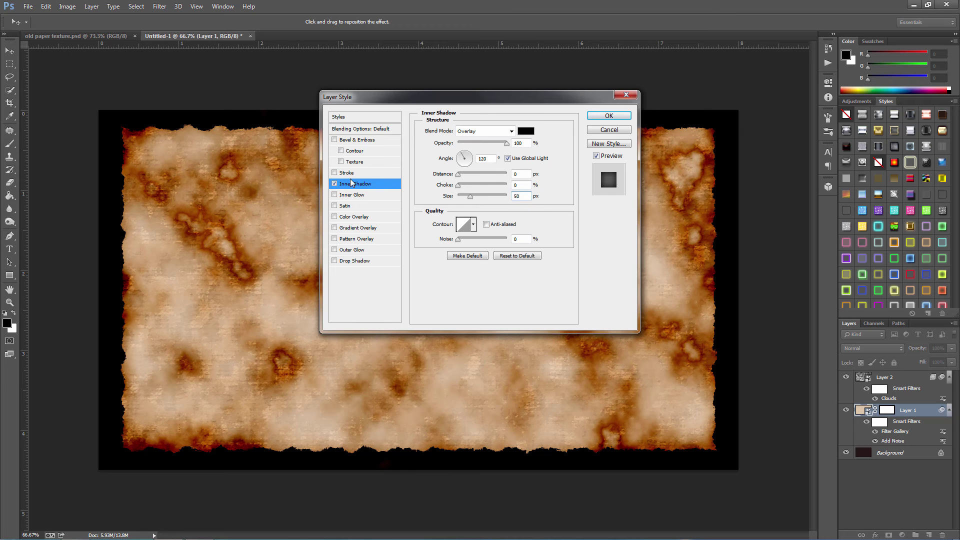
Add a black Inner Glow to Layer 1 with Color Burn blend mode and size 1 px, and apply the layer style
{"action": "left_click", "coordinate": [356, 195]}
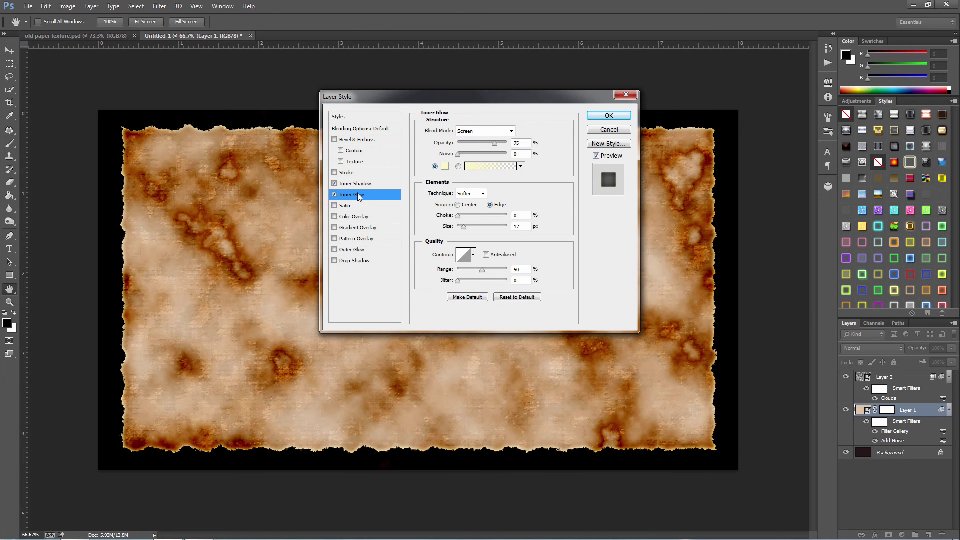
{"action": "left_click", "coordinate": [473, 132]}
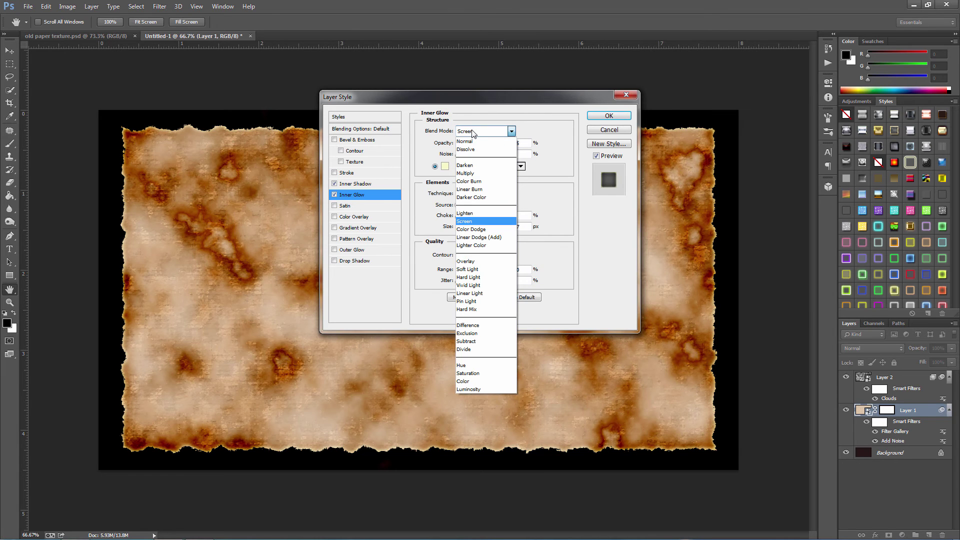
{"action": "left_click", "coordinate": [469, 181]}
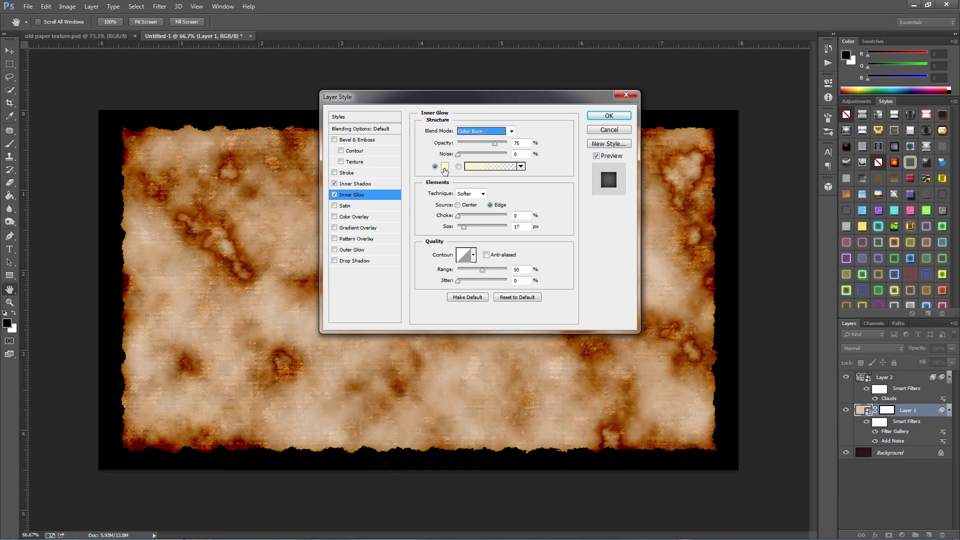
{"action": "left_click", "coordinate": [444, 169]}
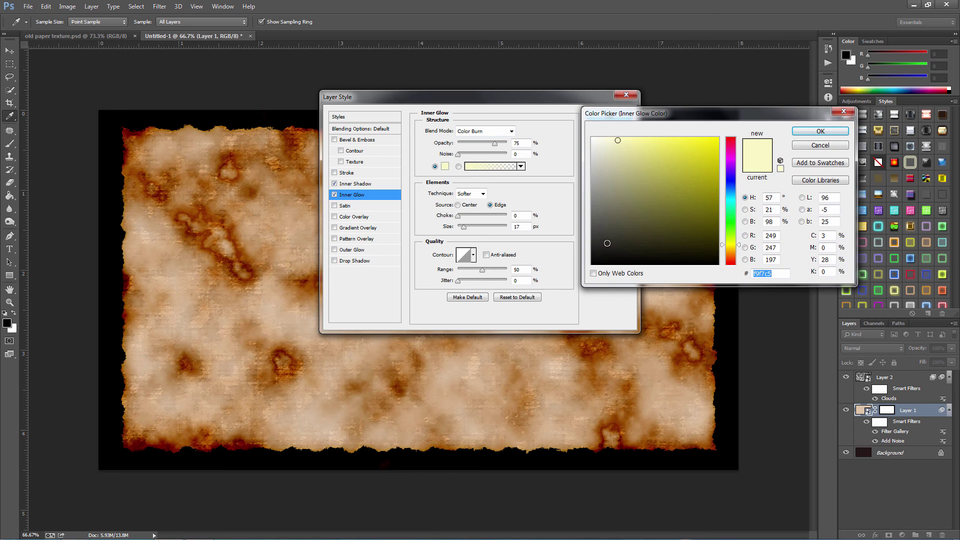
{"action": "left_click_drag", "start_coordinate": [607, 243], "coordinate": [590, 266]}
{"action": "left_click", "coordinate": [818, 132]}
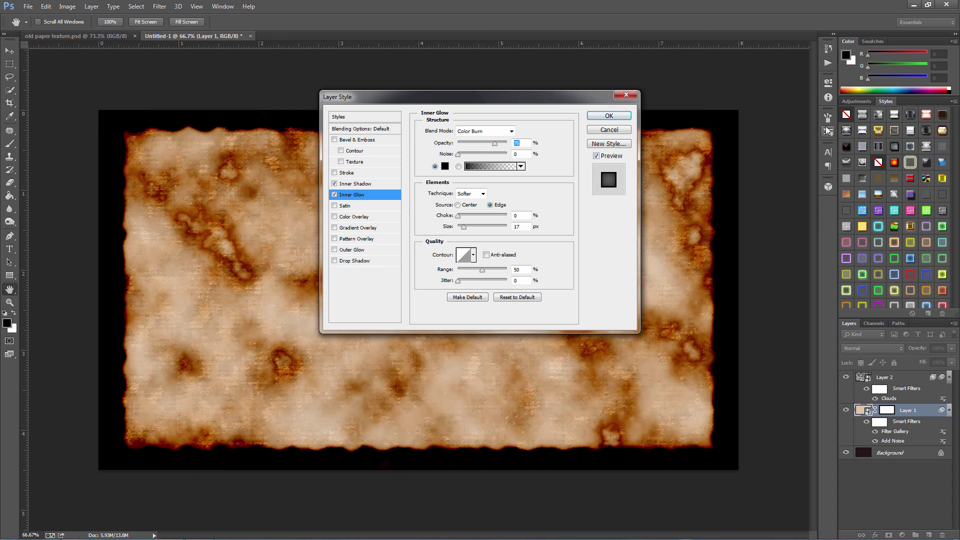
{"action": "left_click", "coordinate": [520, 227]}
{"action": "type", "text": "1"}
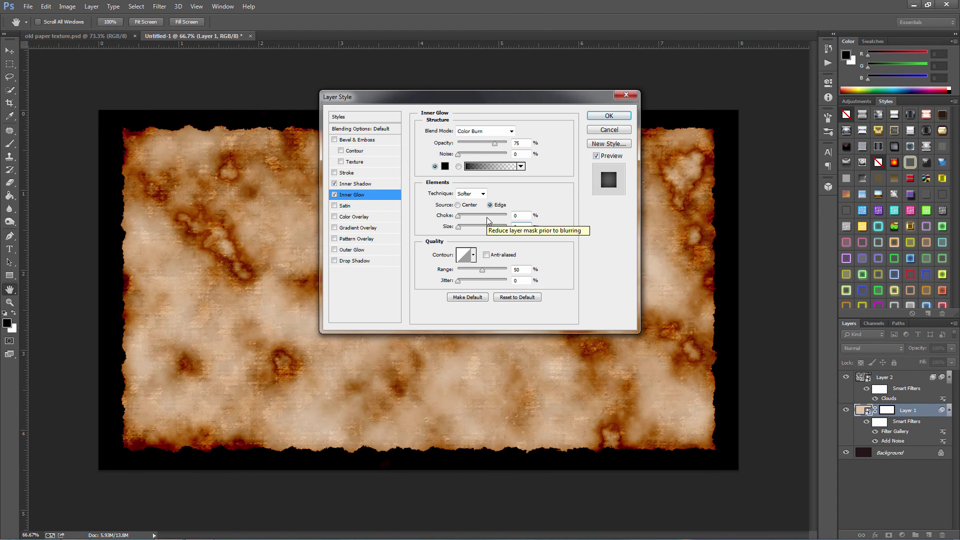
{"action": "left_click", "coordinate": [605, 116]}
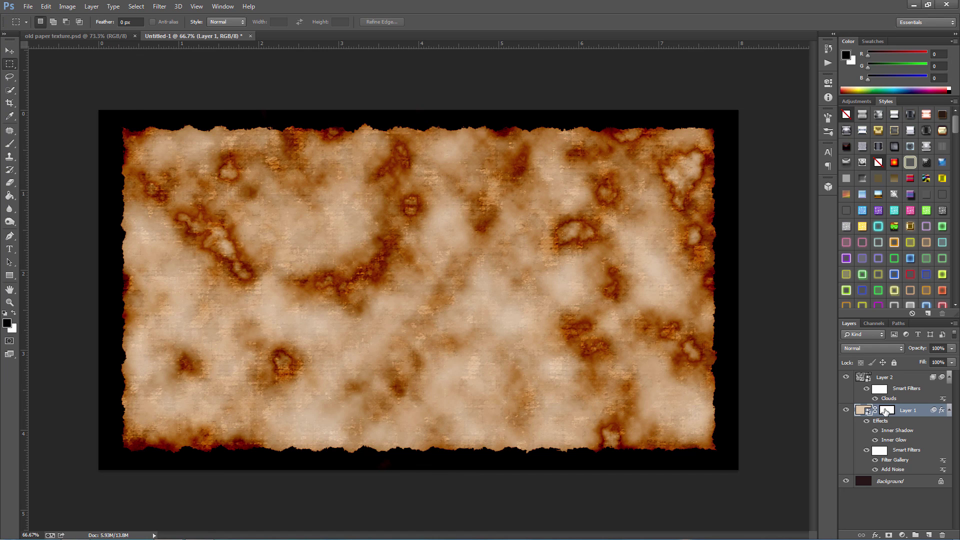
Disable and re-enable Layer 1's mask to compare the paper with and without its torn edges
{"action": "left_click", "coordinate": [884, 411], "text": "shift"}
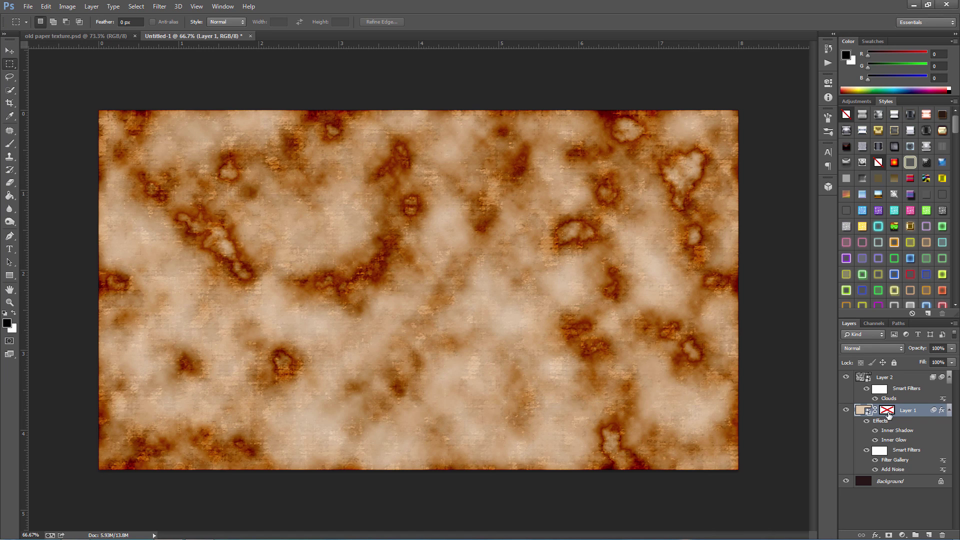
{"action": "left_click", "coordinate": [886, 411], "text": "shift"}
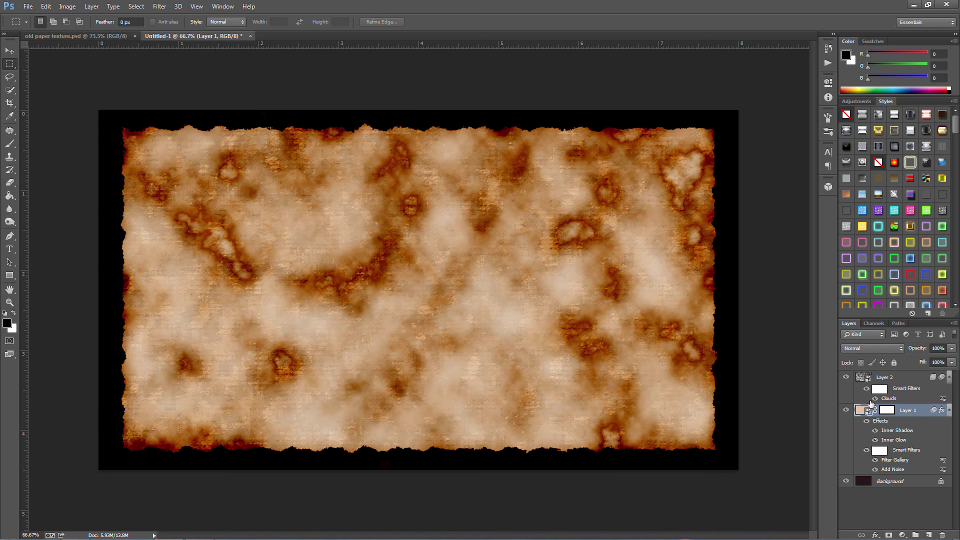